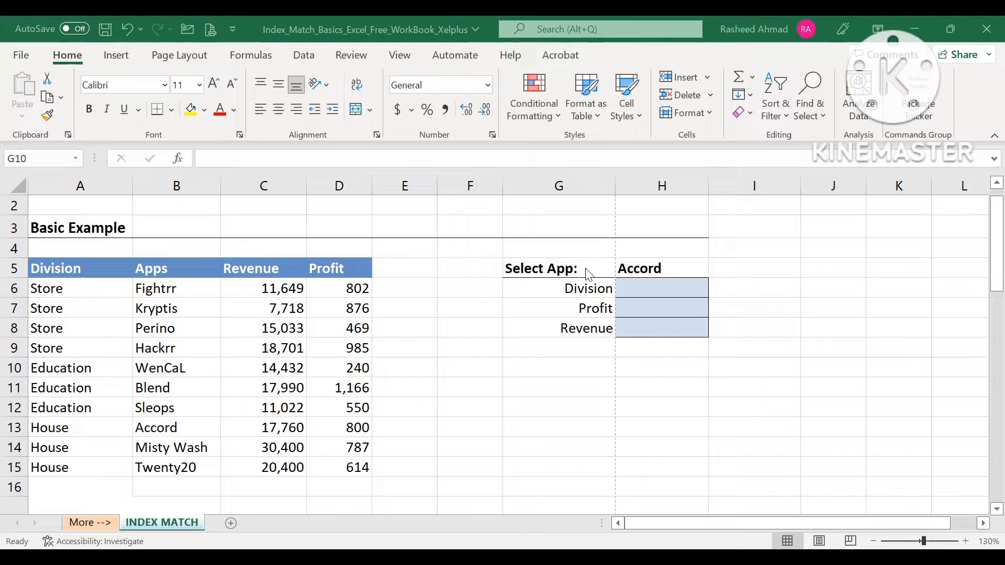
- Choose Perino as the selected app in cell H5
click(645, 284)
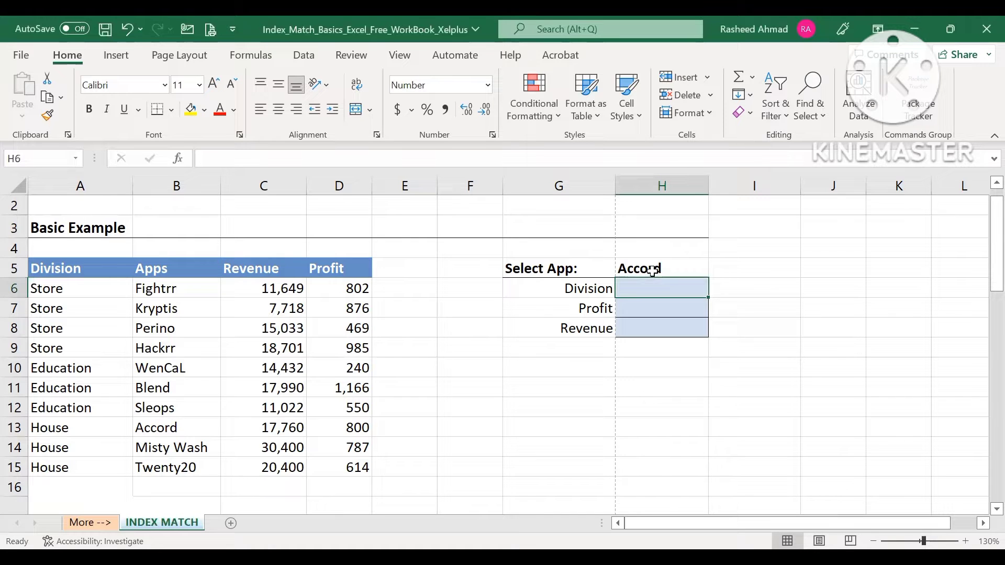
click(649, 268)
click(715, 270)
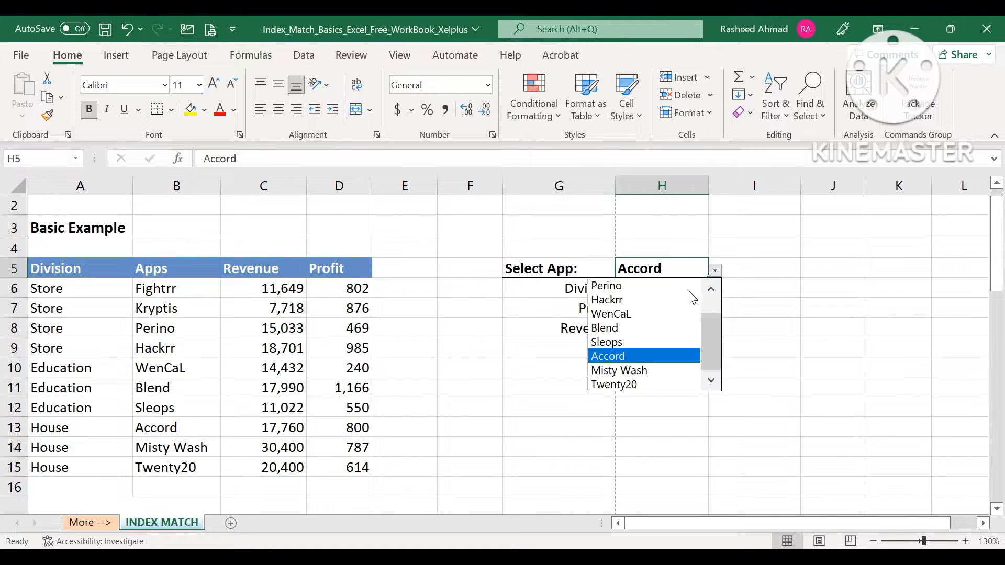
drag(715, 341, 704, 295)
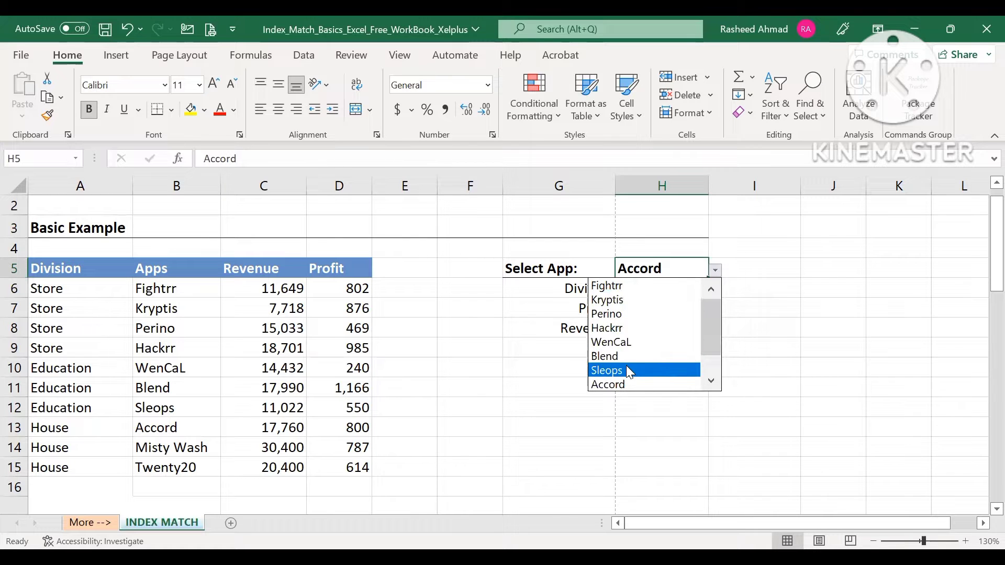
click(629, 324)
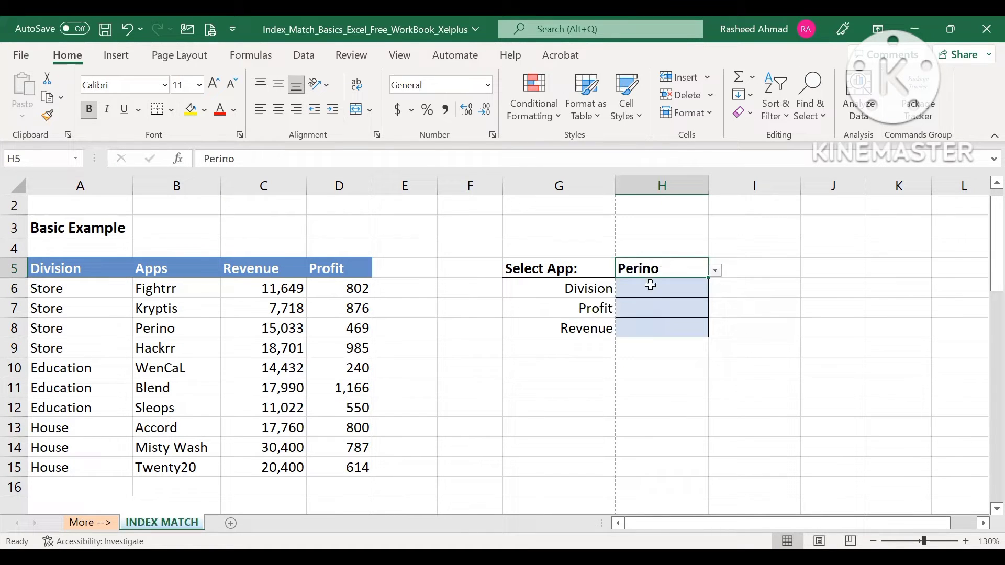
click(716, 271)
click(674, 286)
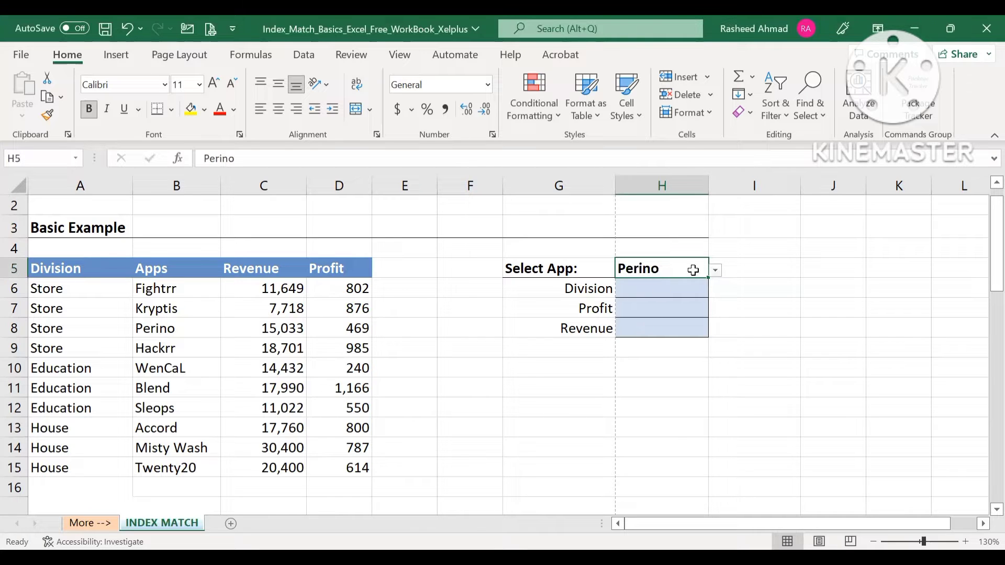
- Choose Hackrr as the selected app in cell H5
click(715, 271)
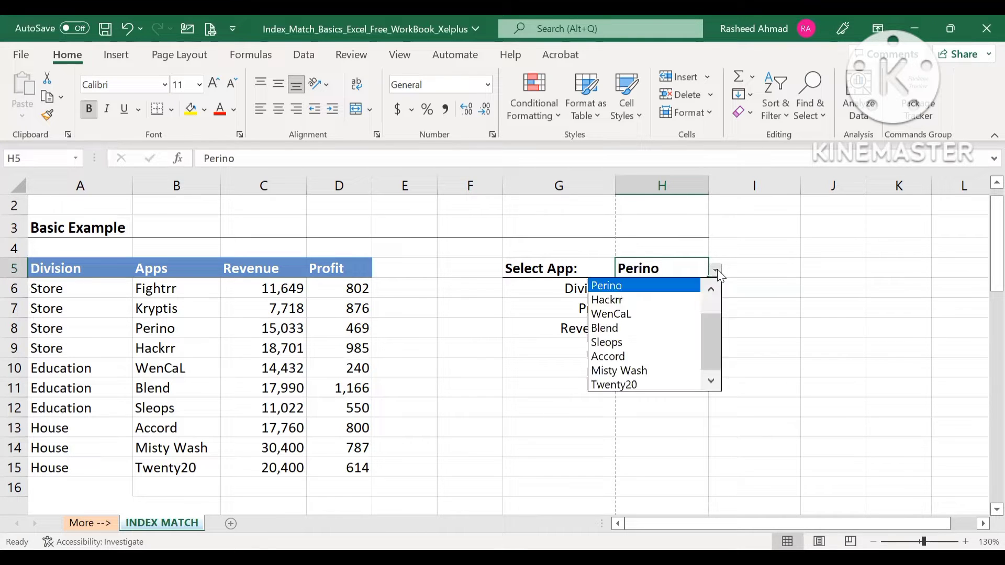
click(668, 296)
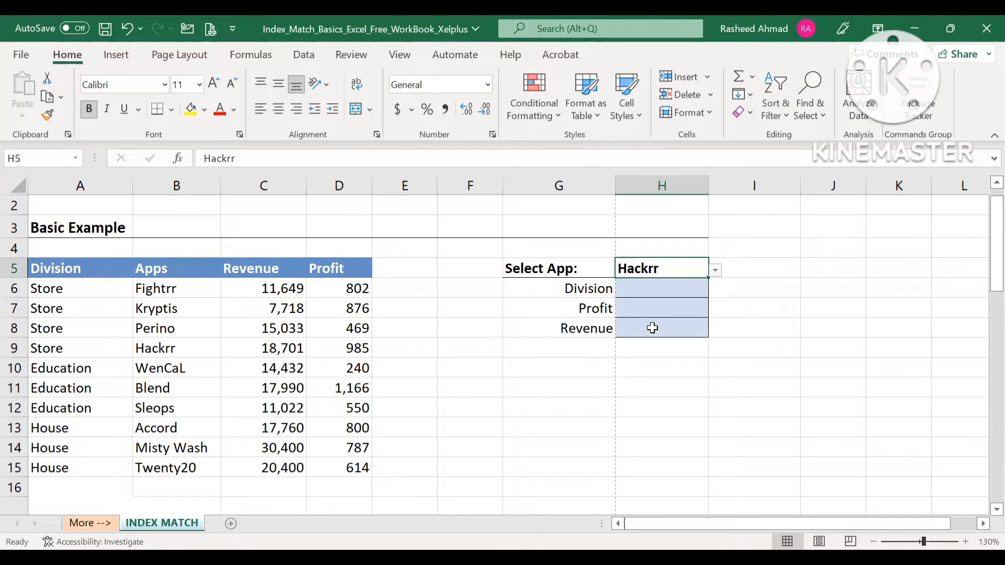
click(658, 294)
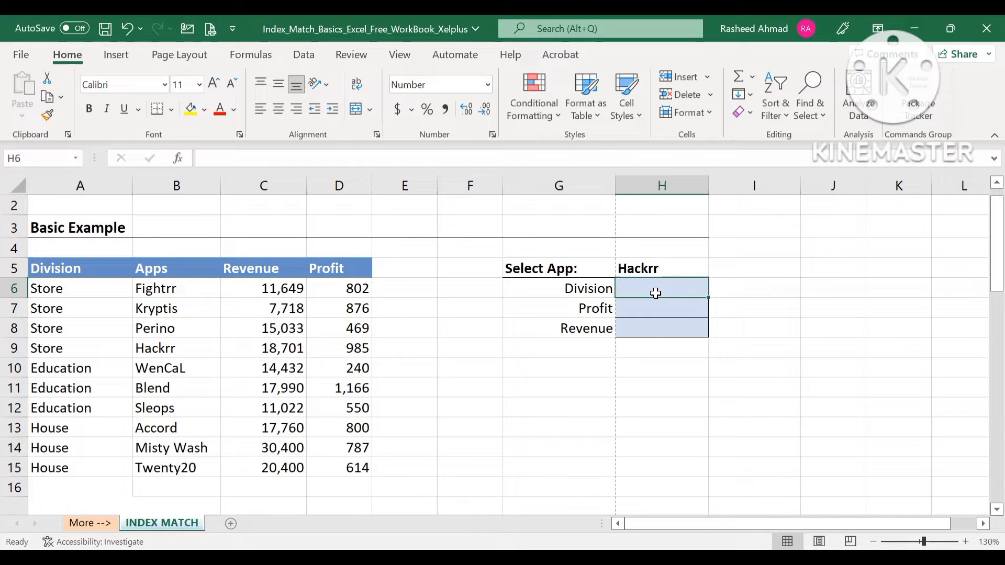
- Start an INDEX formula in G11 with the Division entries $A$6:$A$15 as its absolute array
click(569, 393)
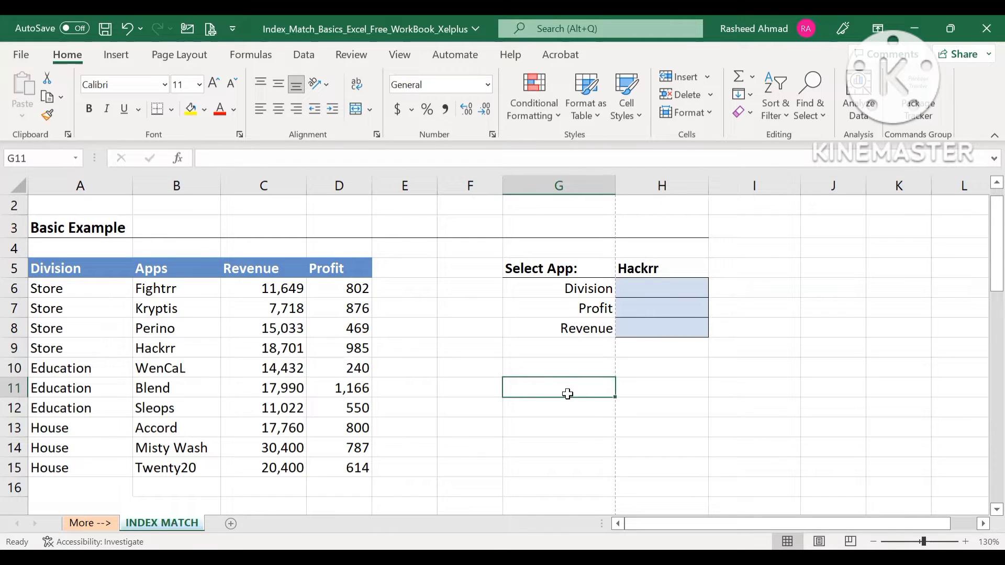
text(=)
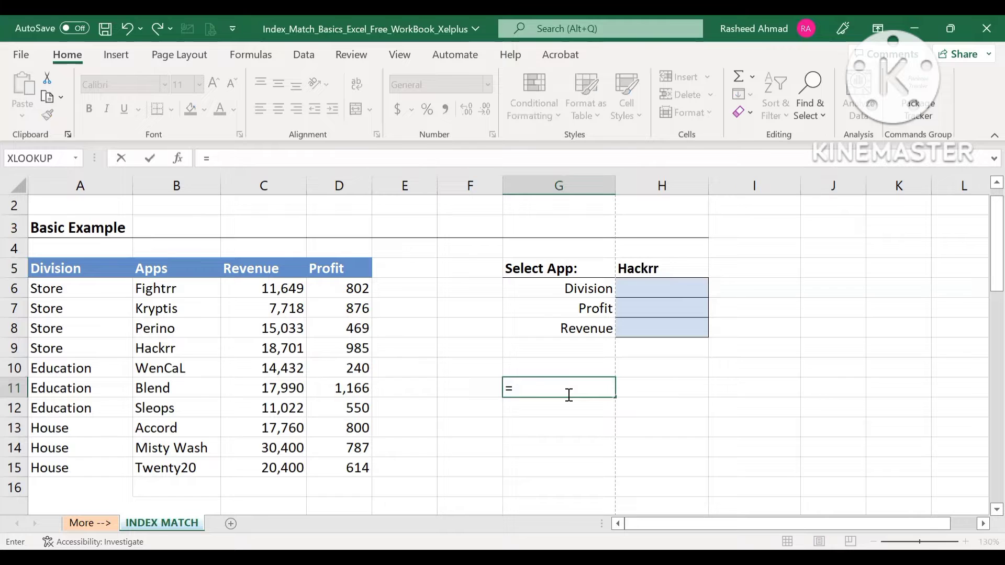
text(ind)
key(Tab)
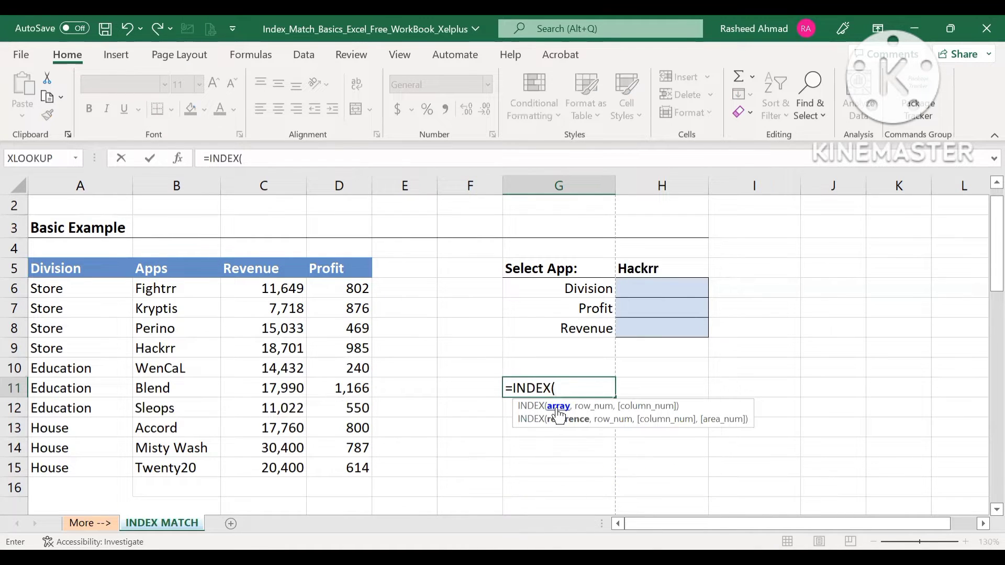
click(74, 290)
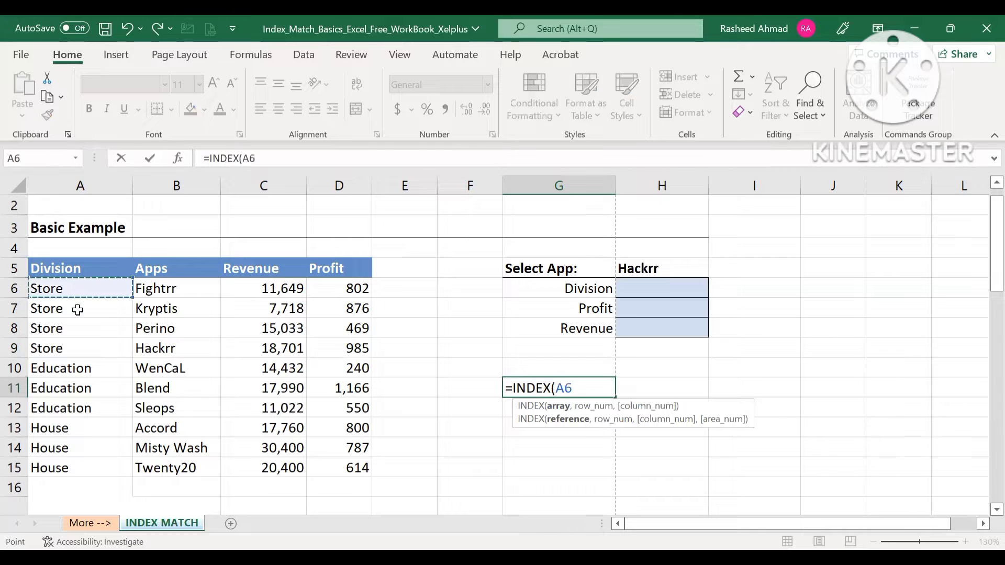
shift+click(69, 463)
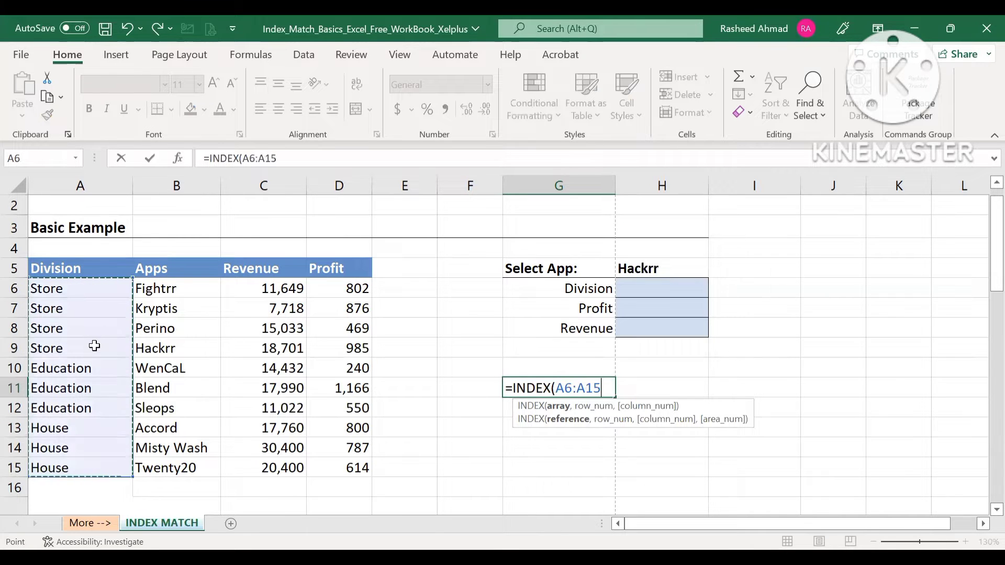
key(F4)
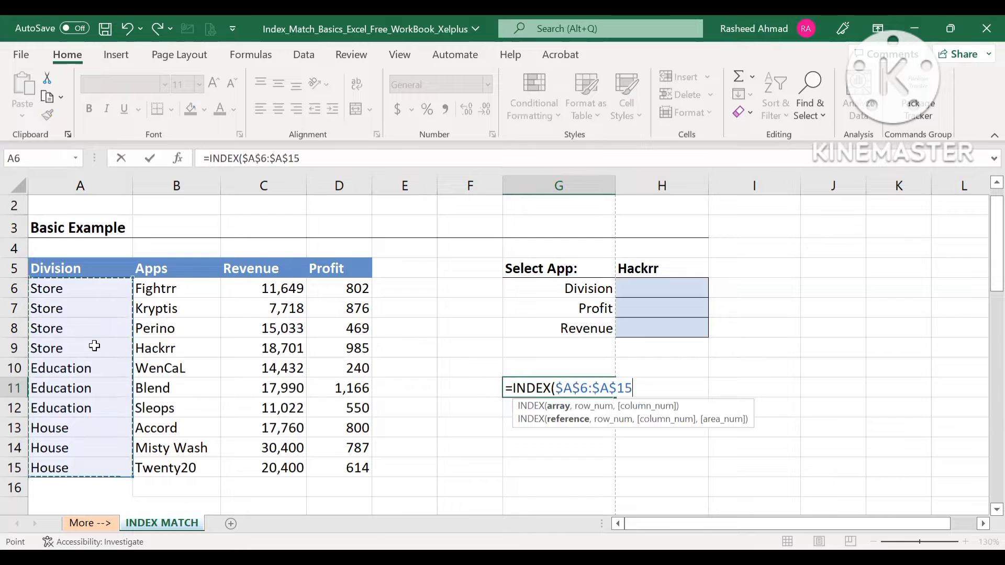
text(,)
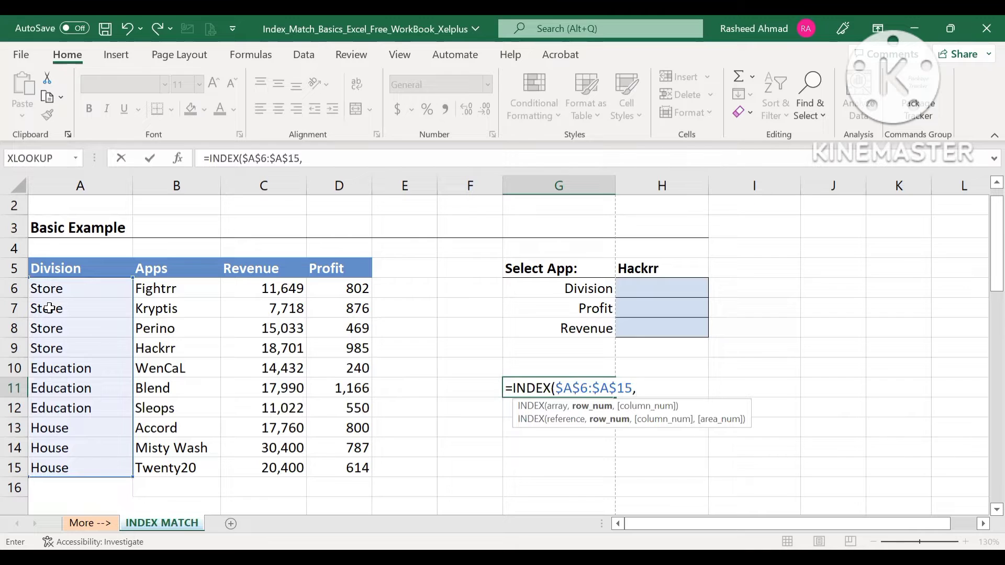
- Complete the INDEX formula in G11 with row number 2 and column number 1, and check it against the Division column
text(2,)
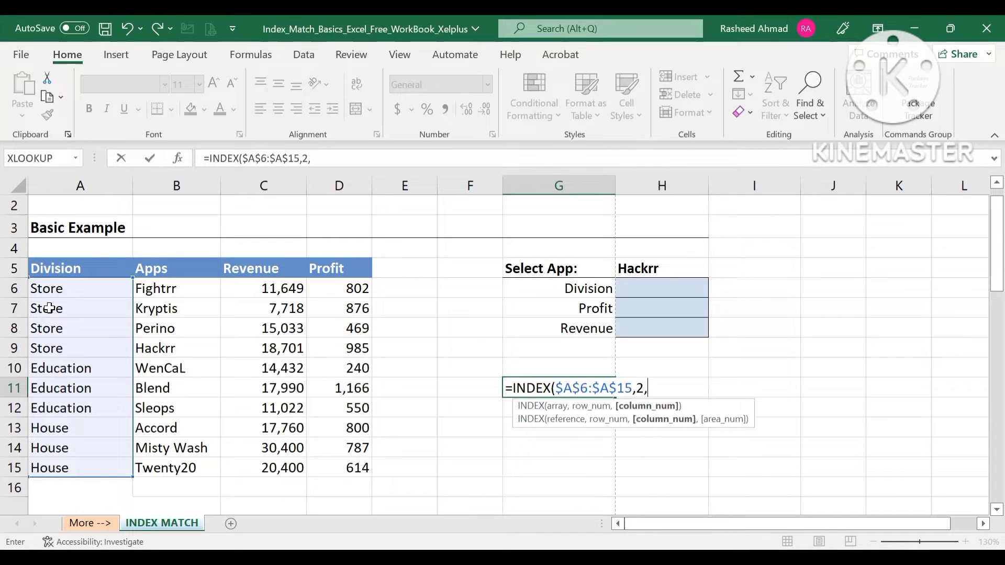
text(1))
key(Return)
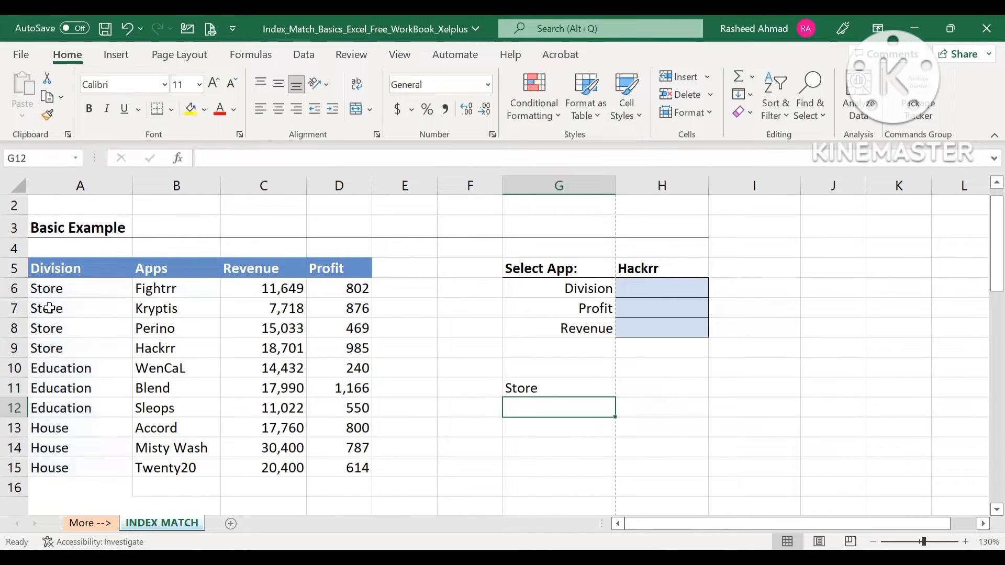
click(521, 387)
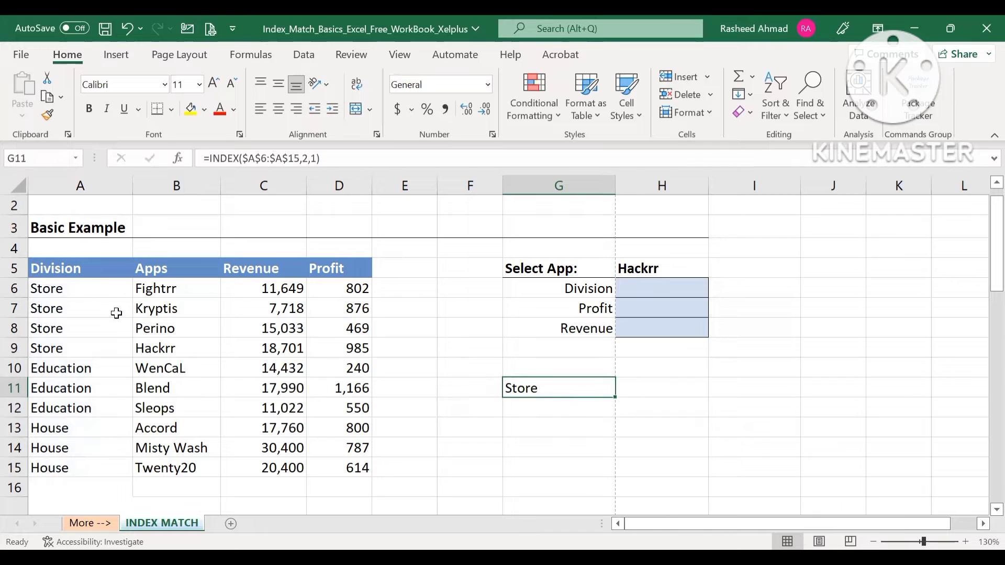
click(90, 288)
click(84, 313)
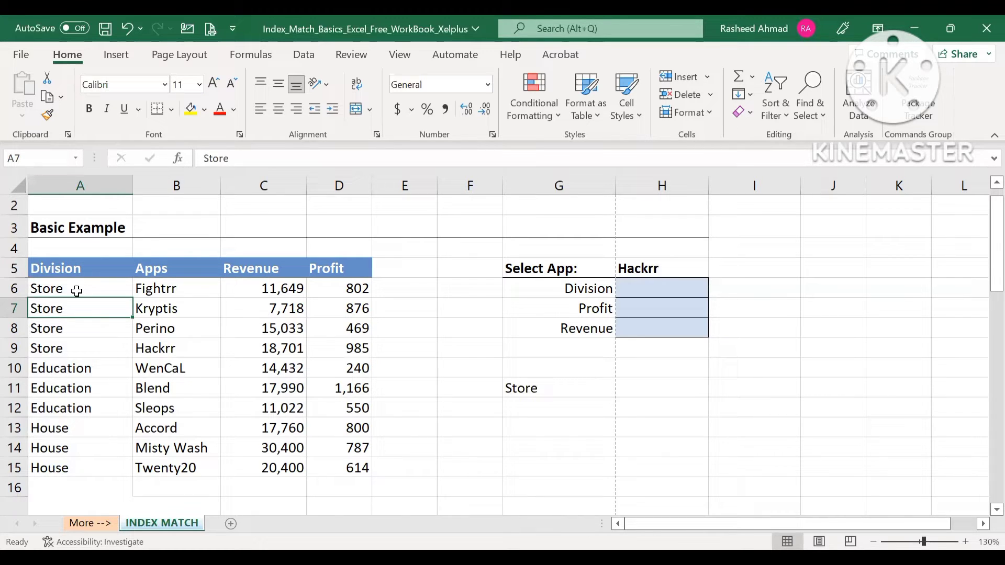
- Start a MATCH formula in G12 with the selected app cell $H$5 as its absolute lookup value
click(542, 406)
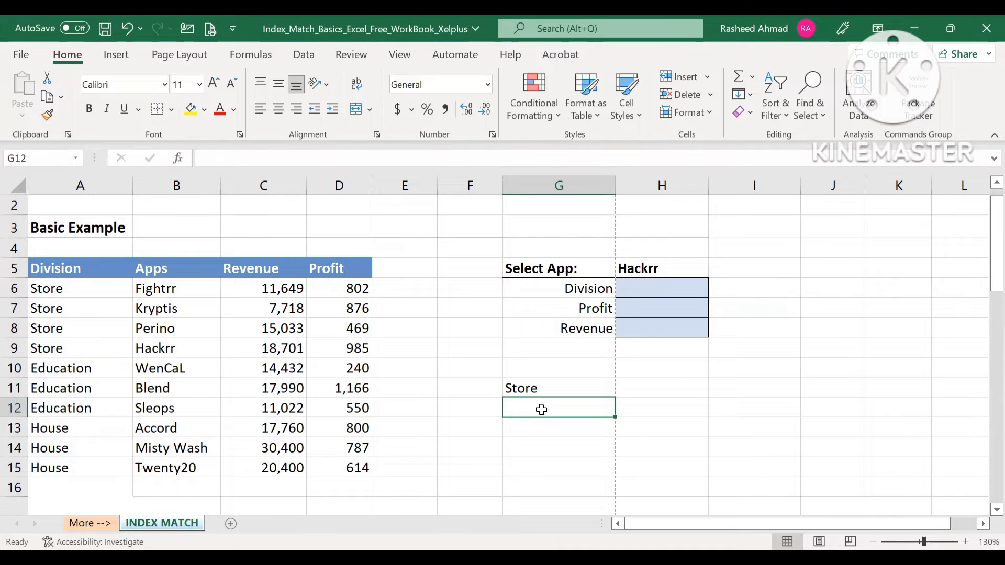
text(=mat)
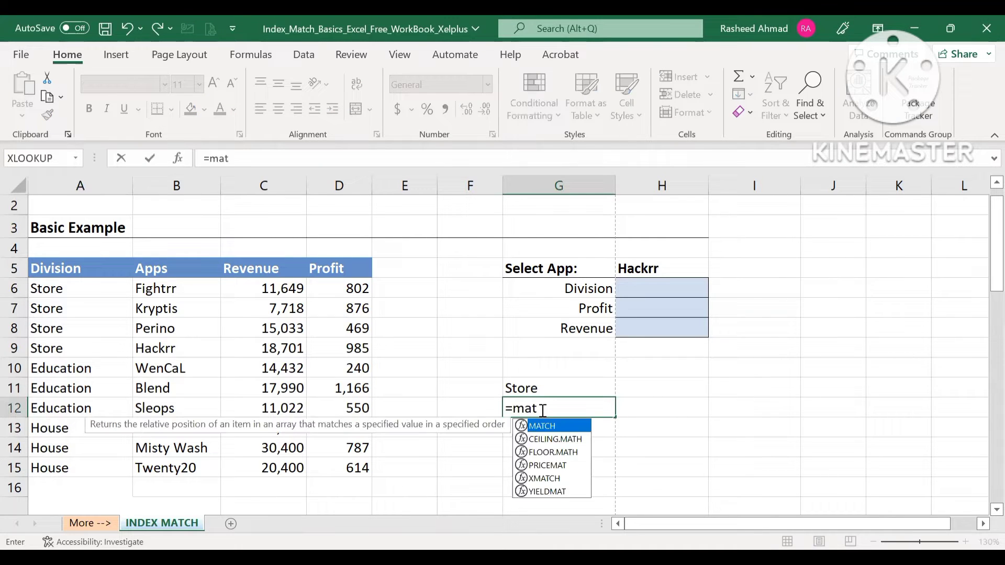
key(Tab)
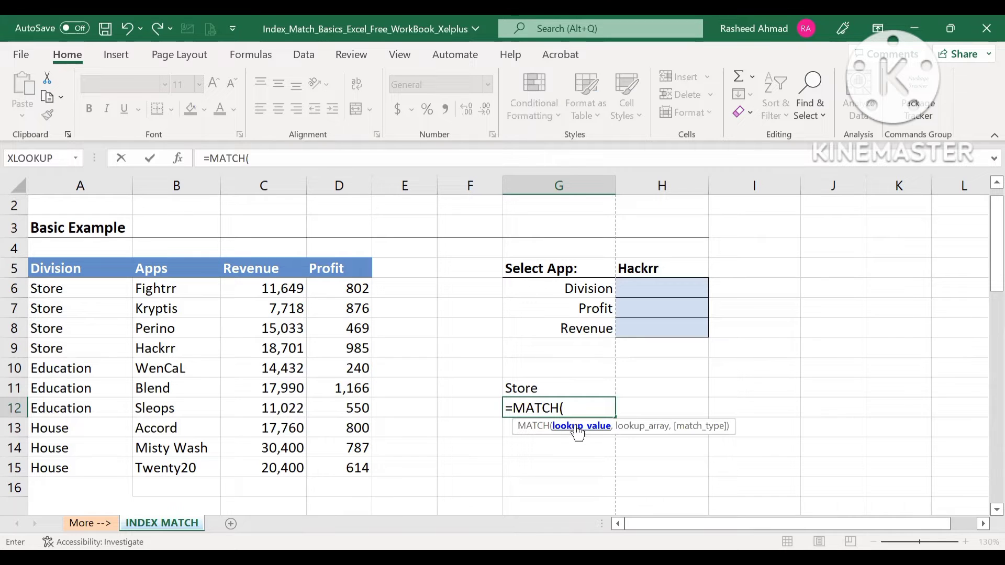
click(639, 271)
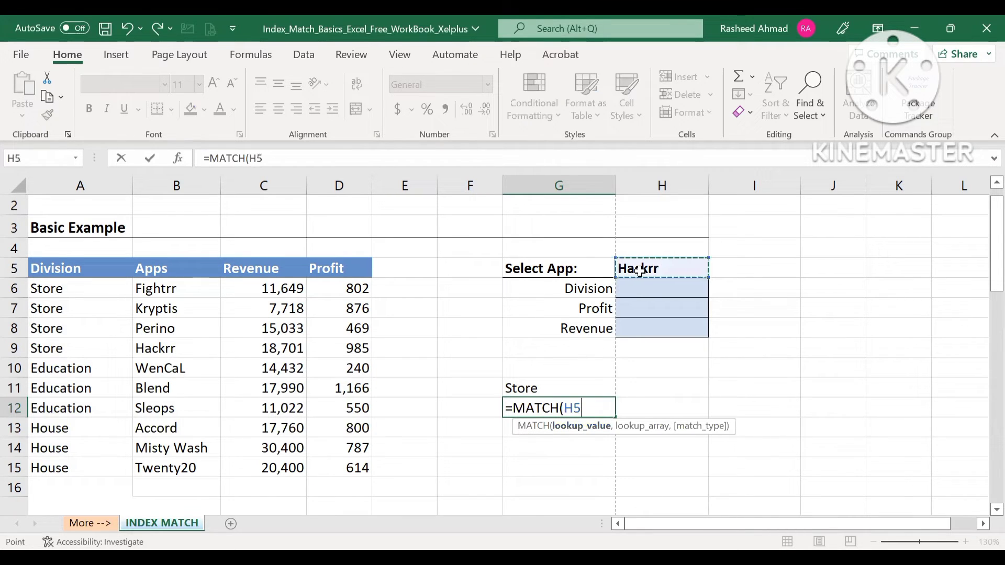
key(F4)
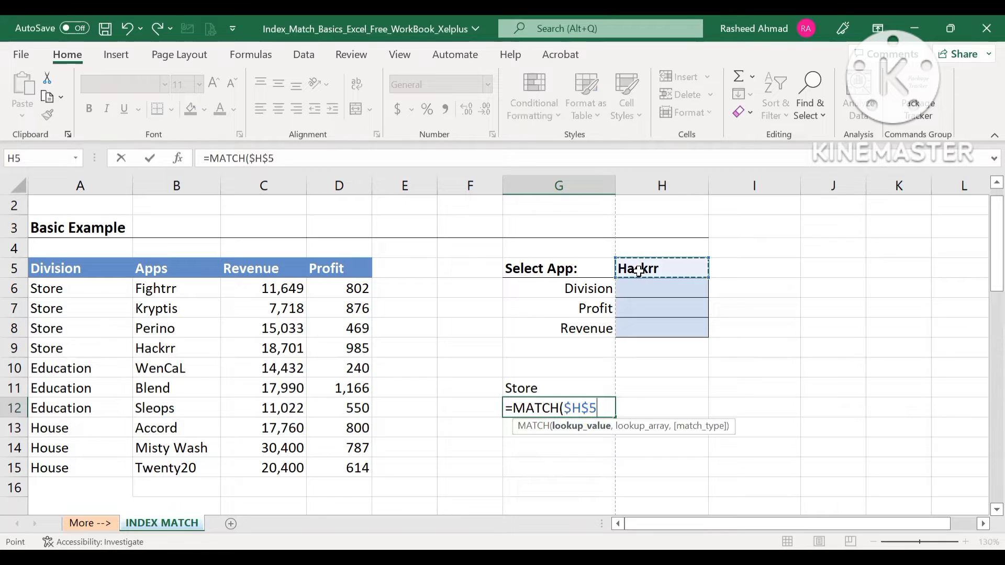
text(,)
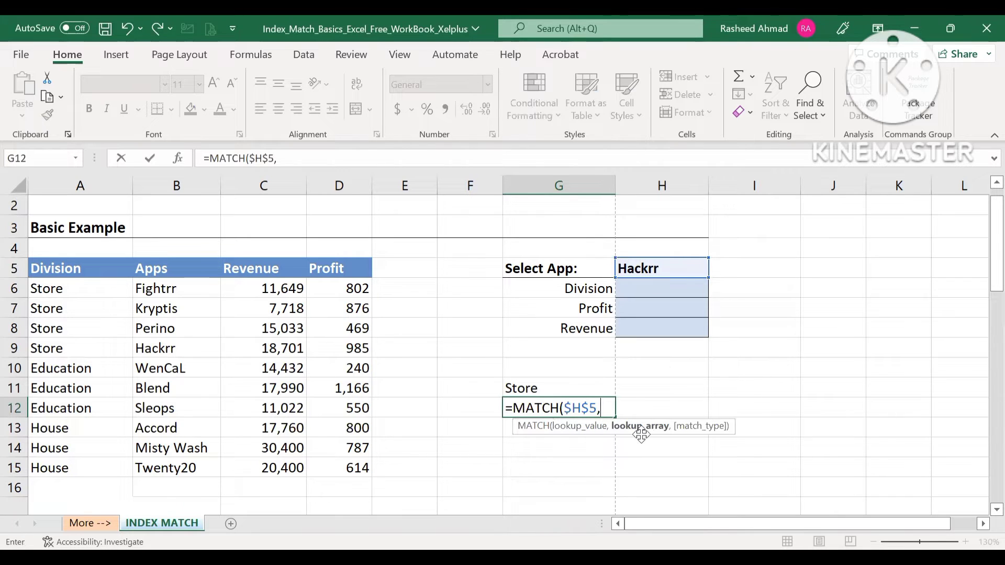
- Complete the MATCH formula in G12 with lookup array $B$6:$B$15 and exact match type 0, and check it against the Apps column
click(192, 295)
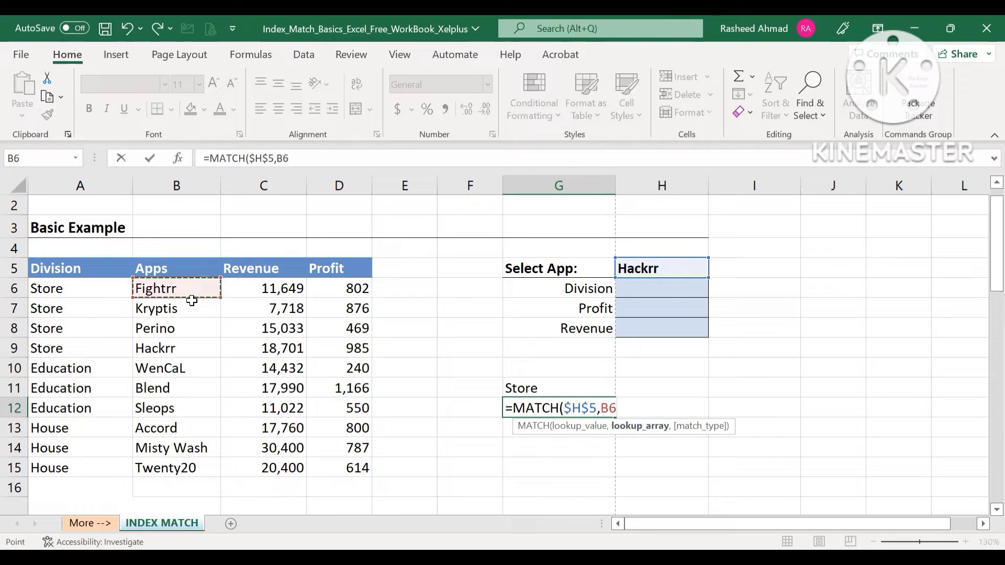
shift+click(161, 470)
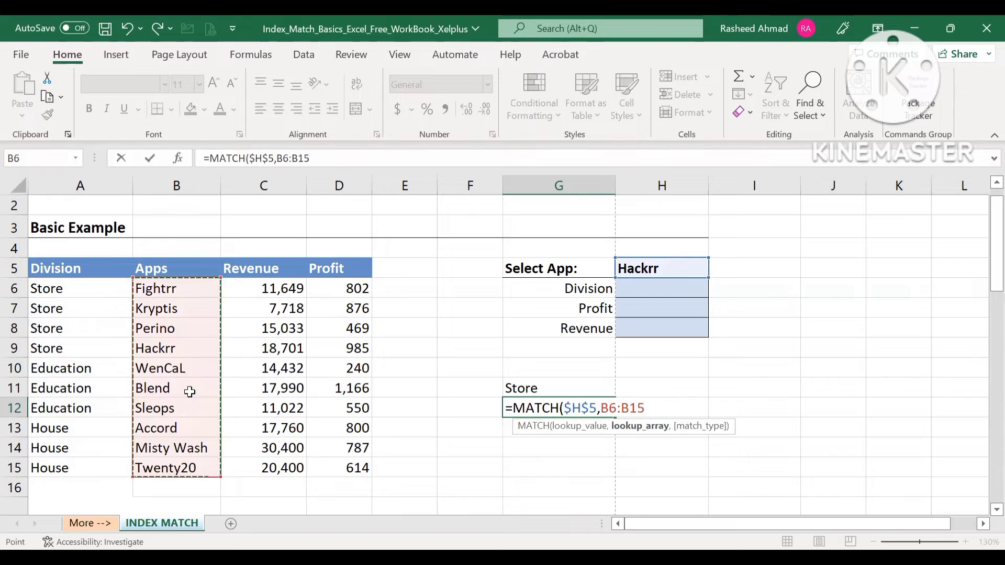
key(F4)
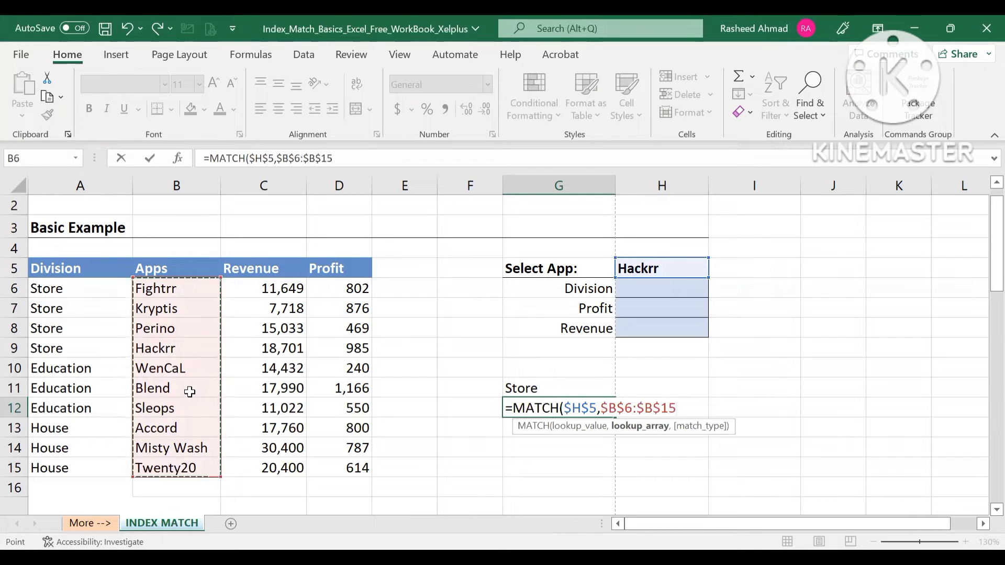
text(,)
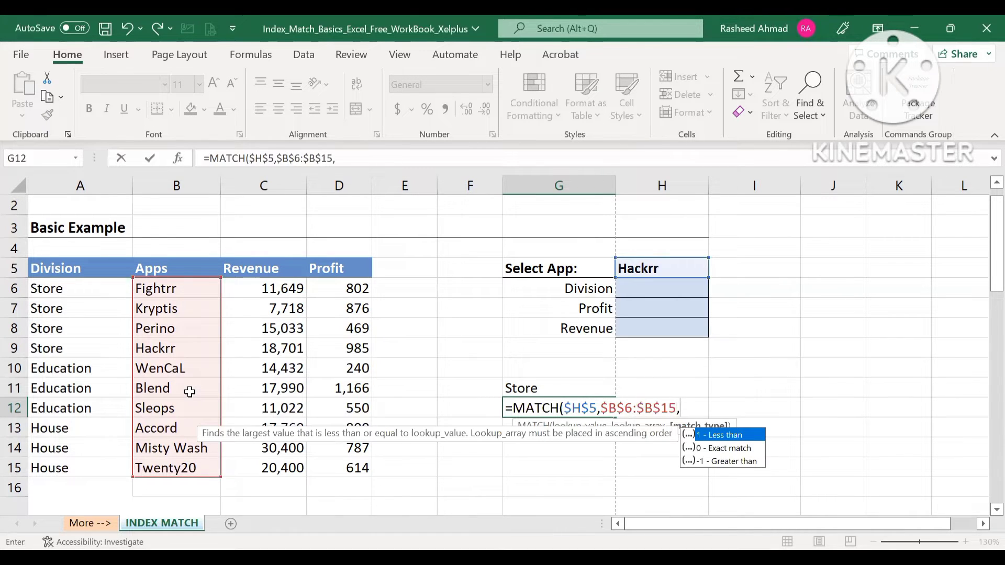
key(Down)
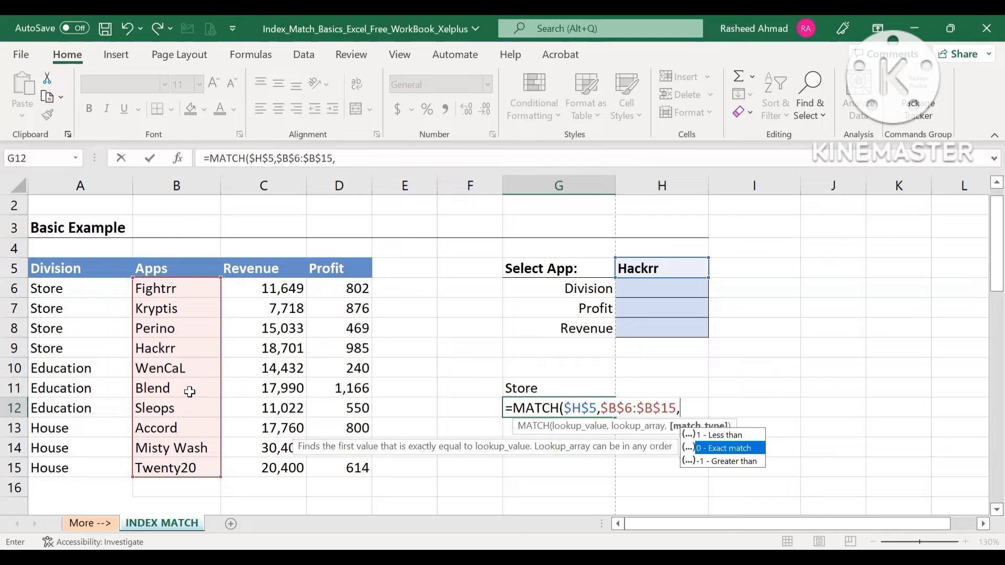
text(0)
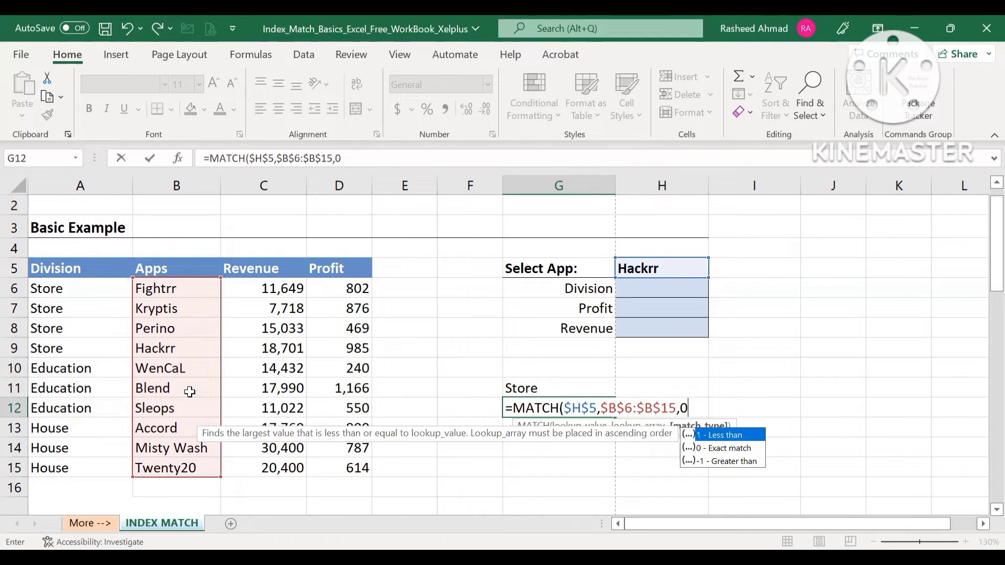
key(Return)
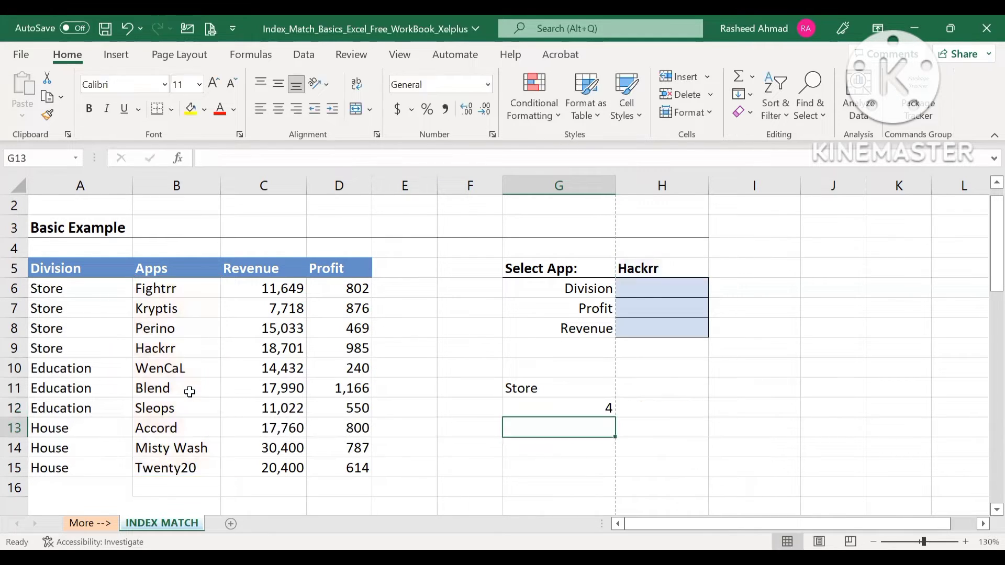
click(530, 410)
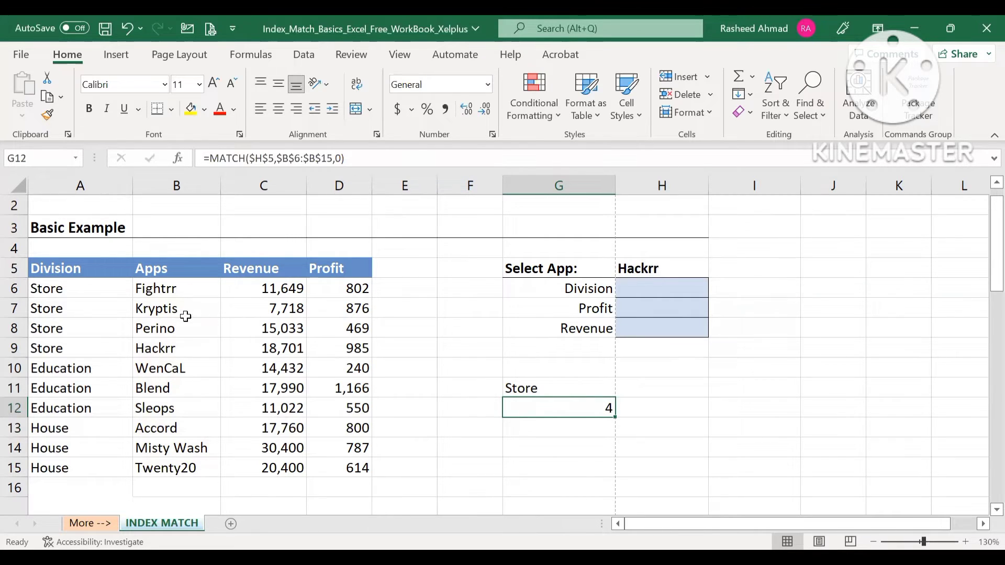
click(183, 348)
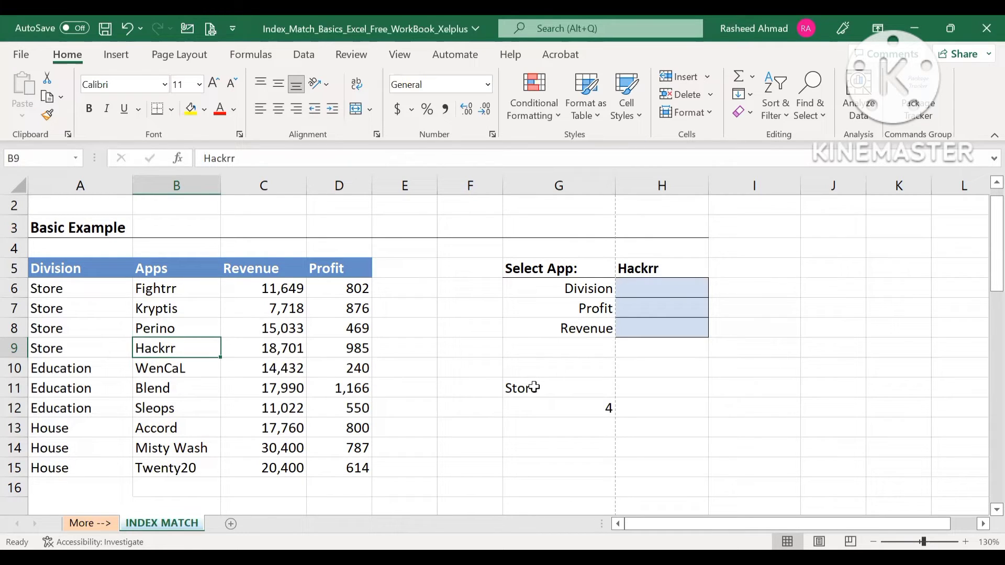
drag(534, 387, 536, 404)
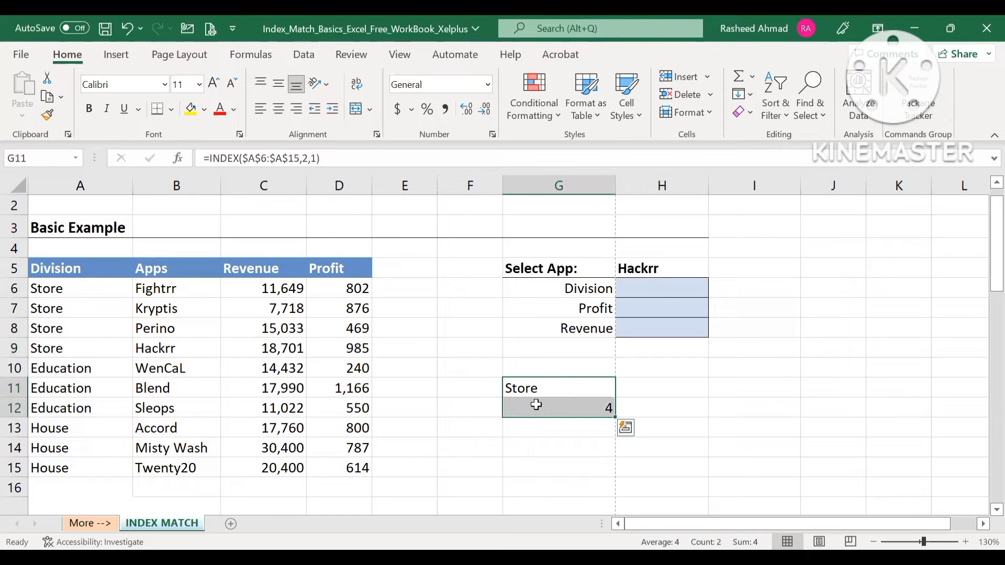
- Start an INDEX formula in the Division result cell H6 with $A$6:$A$15 as its absolute array
click(683, 369)
click(662, 292)
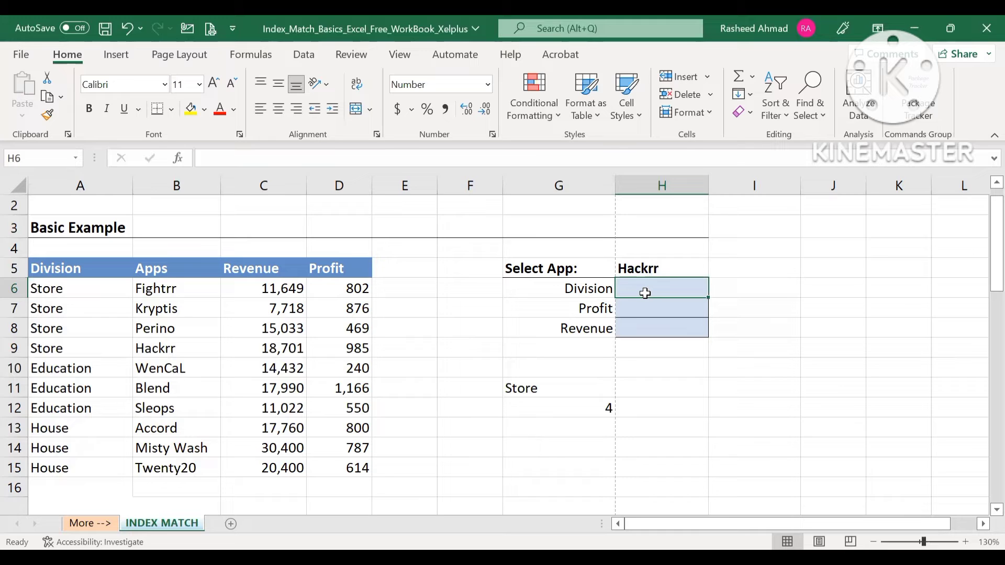
text(=i)
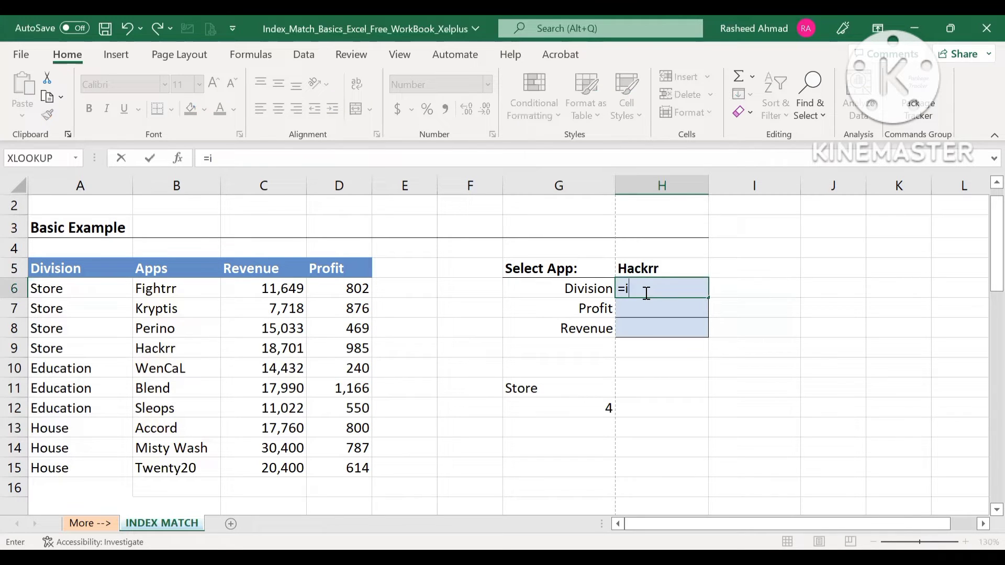
key(Tab)
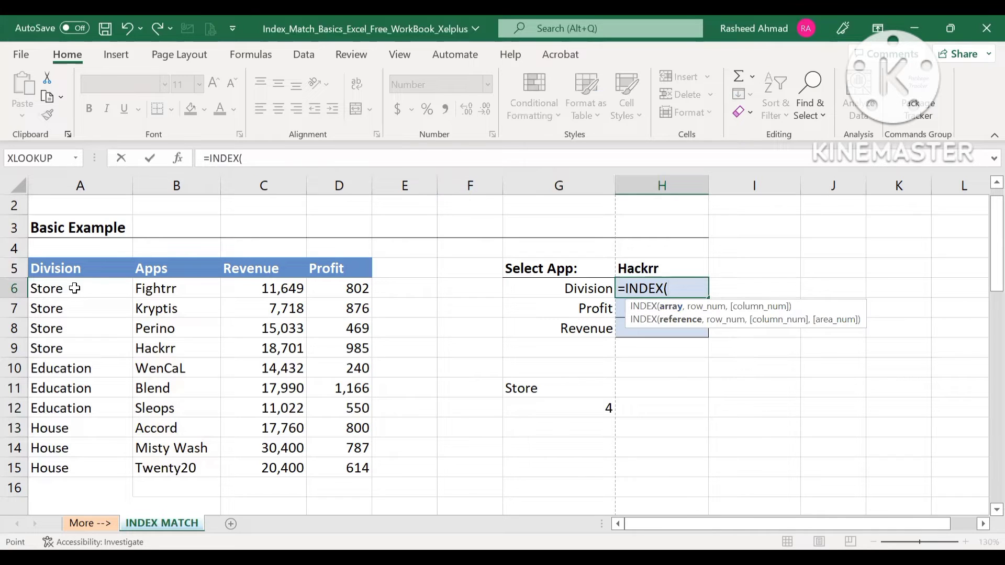
drag(48, 288, 53, 466)
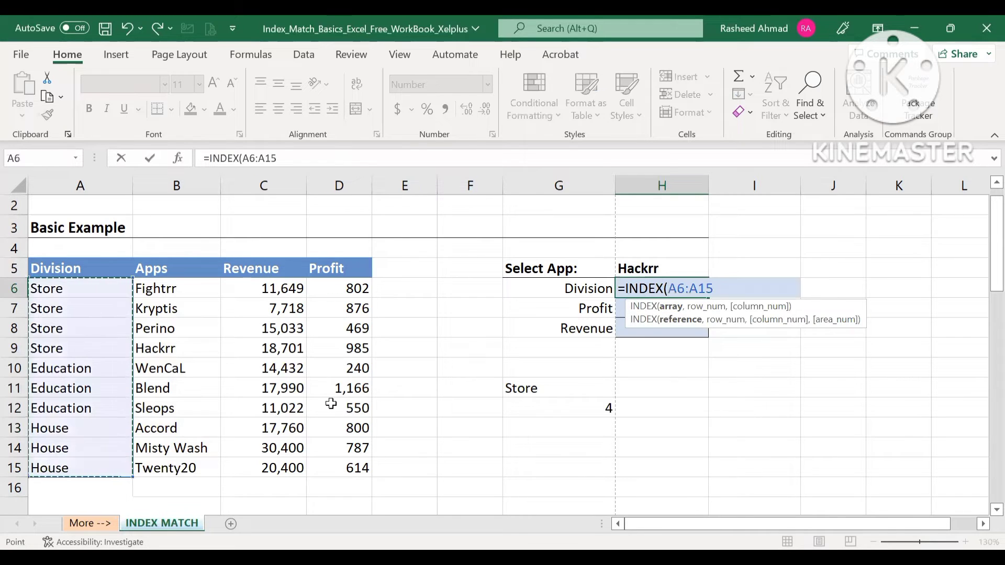
key(F4)
text(,)
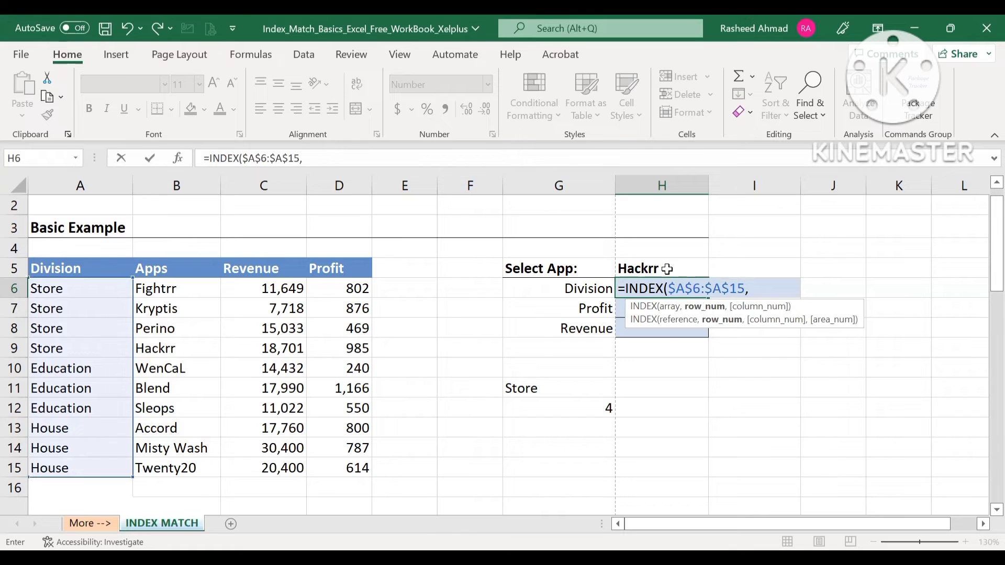
- Nest a MATCH function as the row number in H6, with the selected app cell $H$5 as absolute lookup value
text(mat)
key(Tab)
click(687, 268)
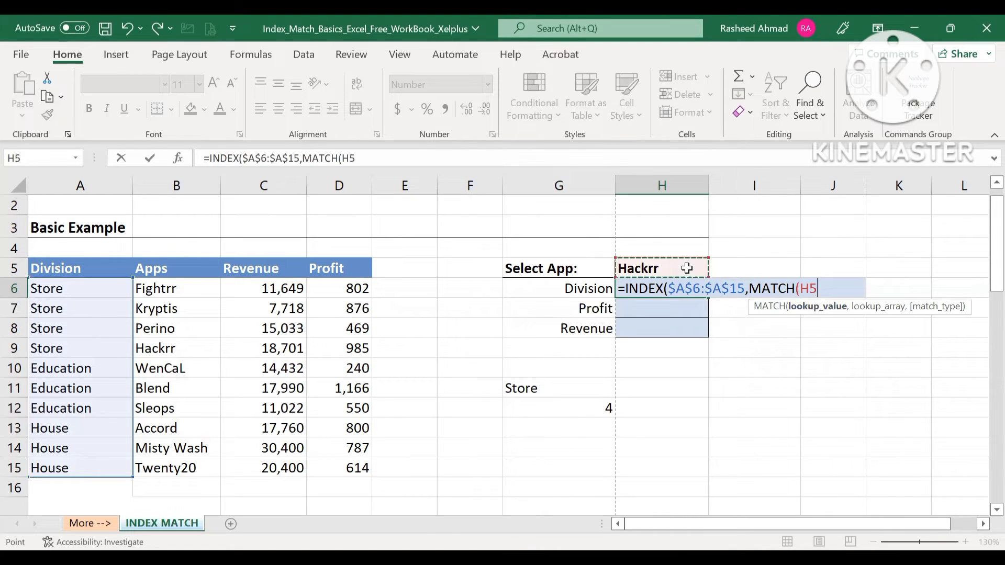
key(F4)
text(,)
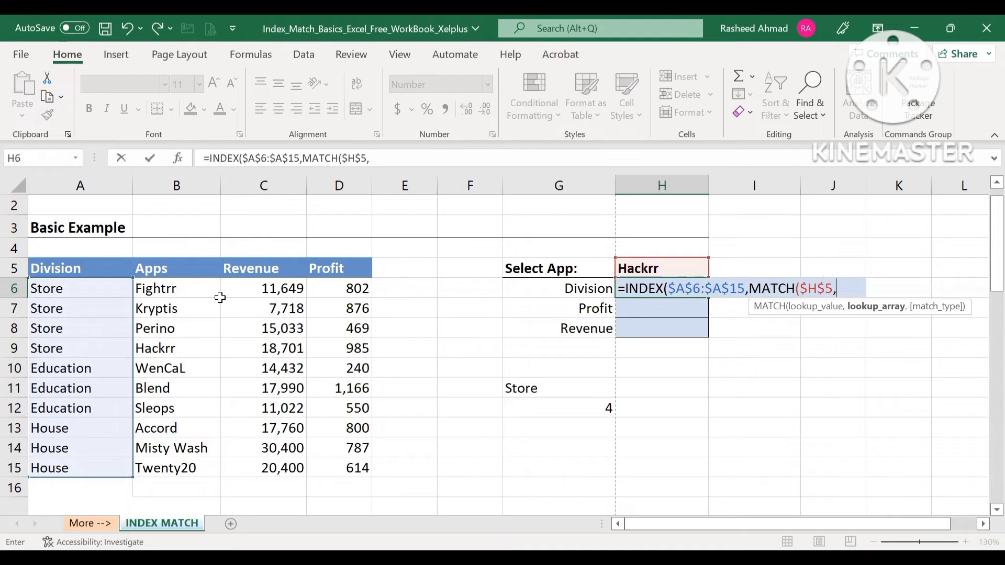
- Complete the H6 formula with the Apps entries $B$6:$B$15 as the MATCH lookup array and match type 0
click(188, 289)
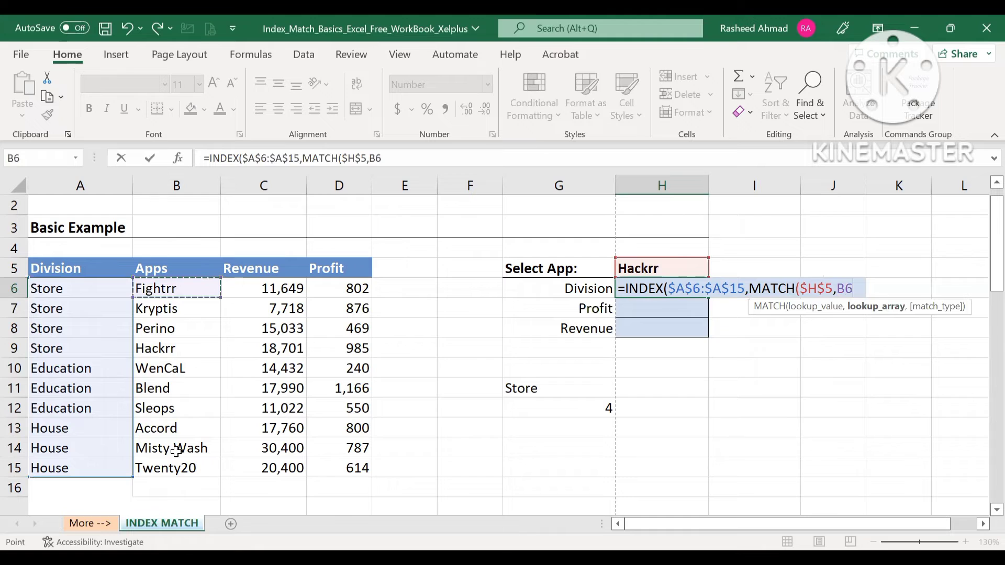
shift+click(172, 465)
key(F4)
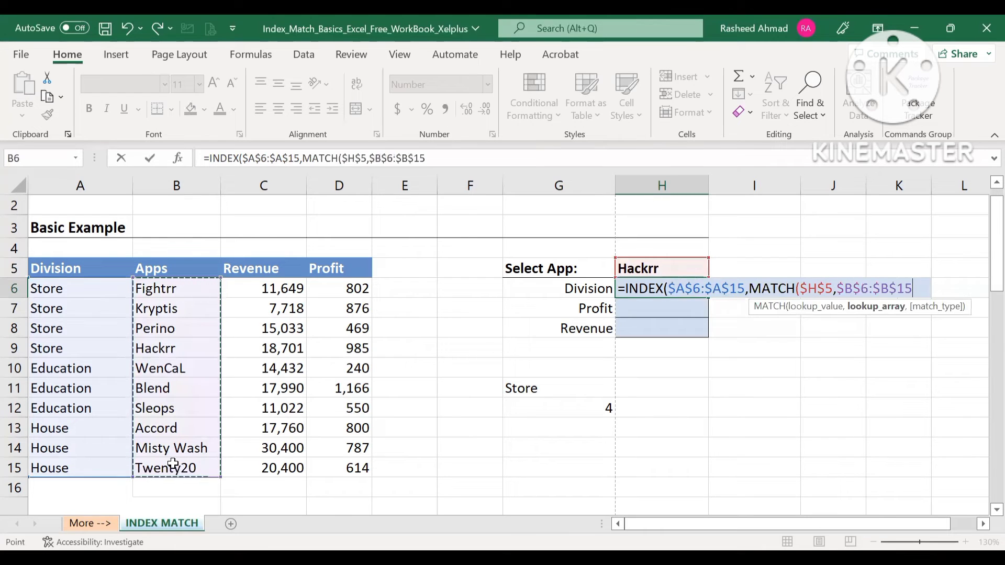
text(,0)
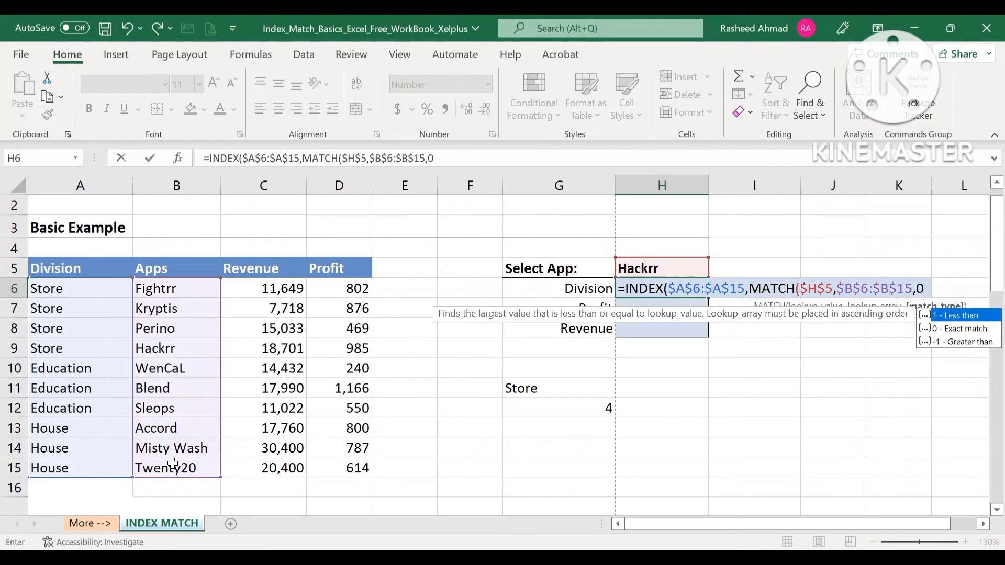
key(Return)
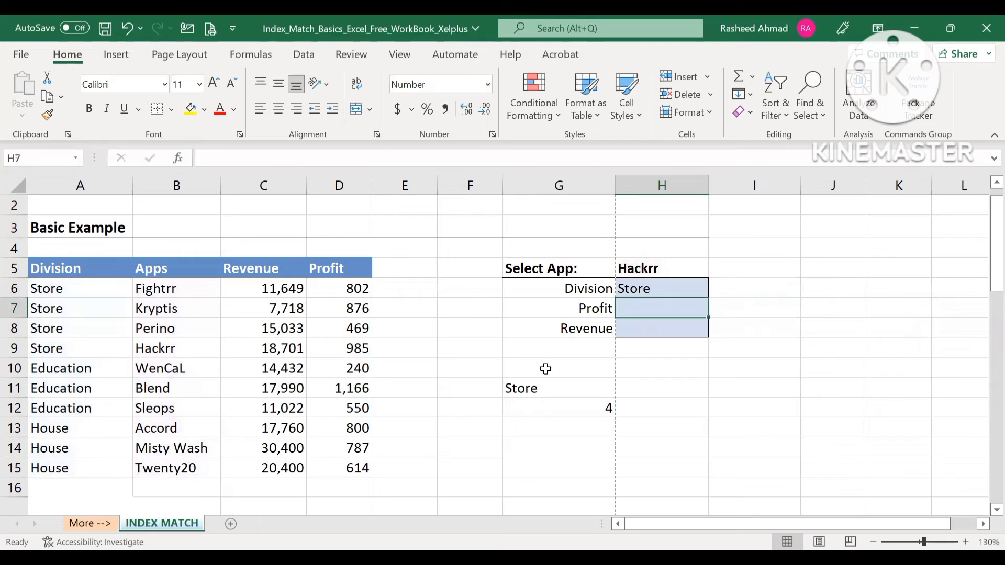
- Check the division formula in H6 against the Hackrr row's app and division entries in the table
click(649, 286)
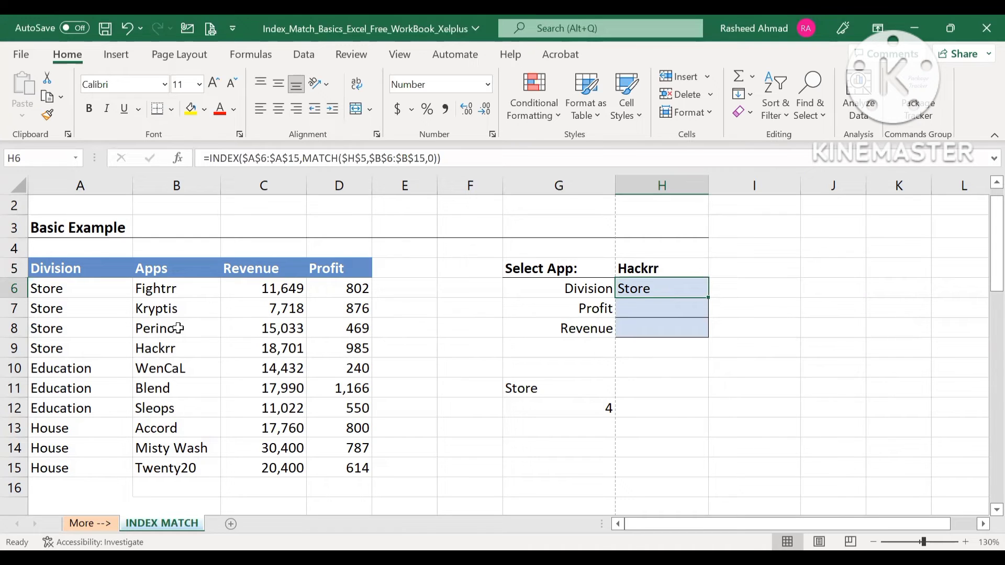
click(177, 348)
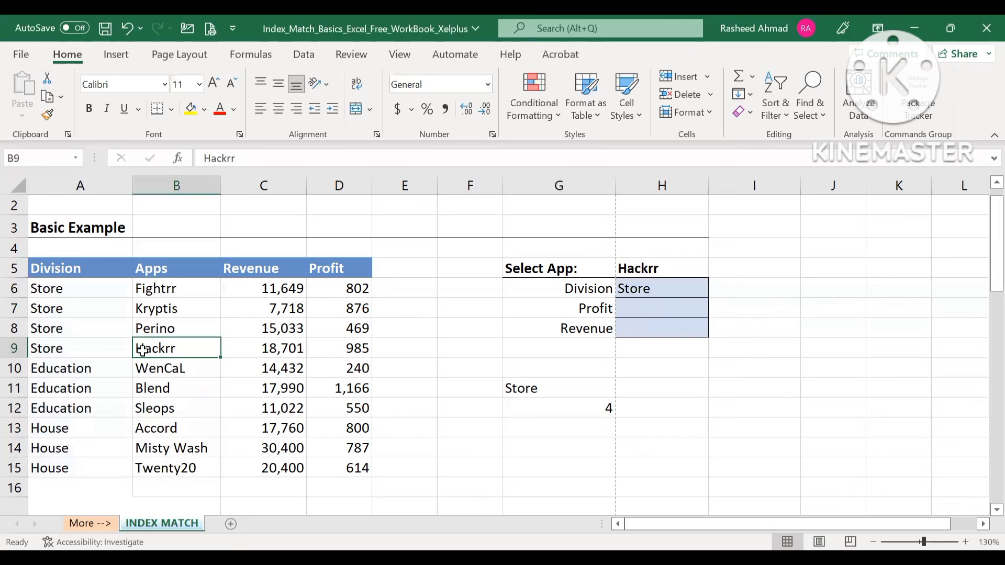
click(92, 348)
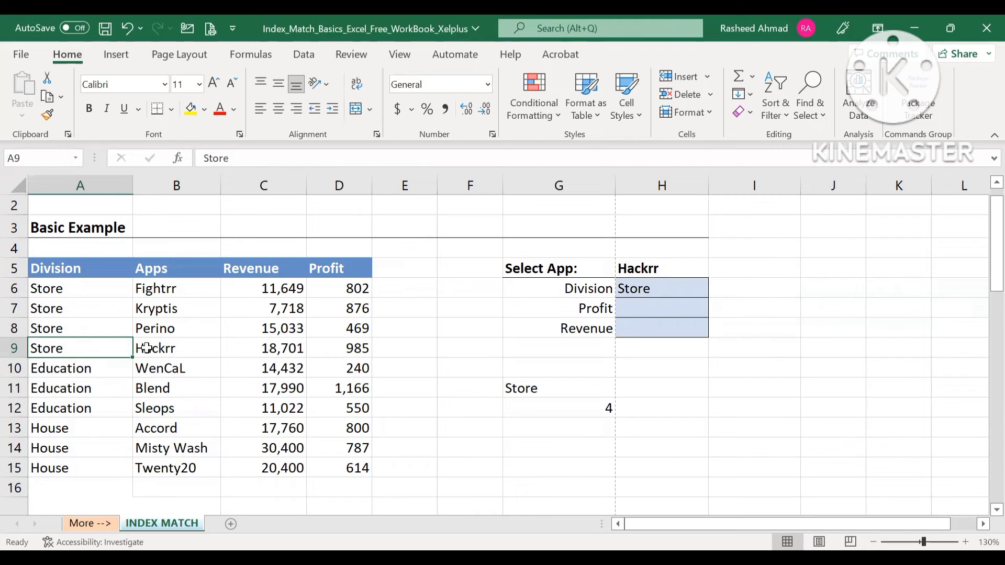
- Start an INDEX formula in the Profit result cell H7 with $D$6:$D$15 as its absolute array
click(663, 310)
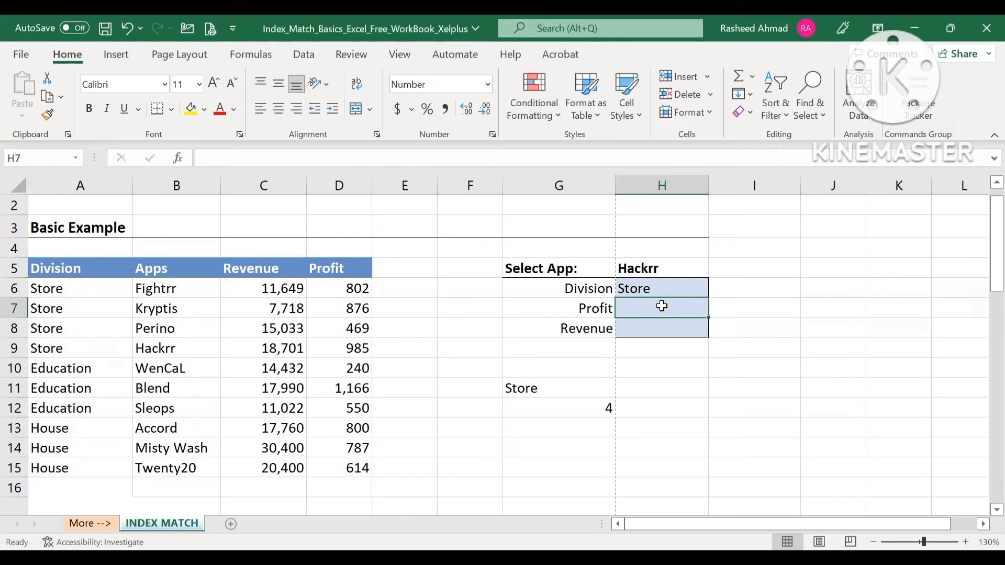
text(=inde)
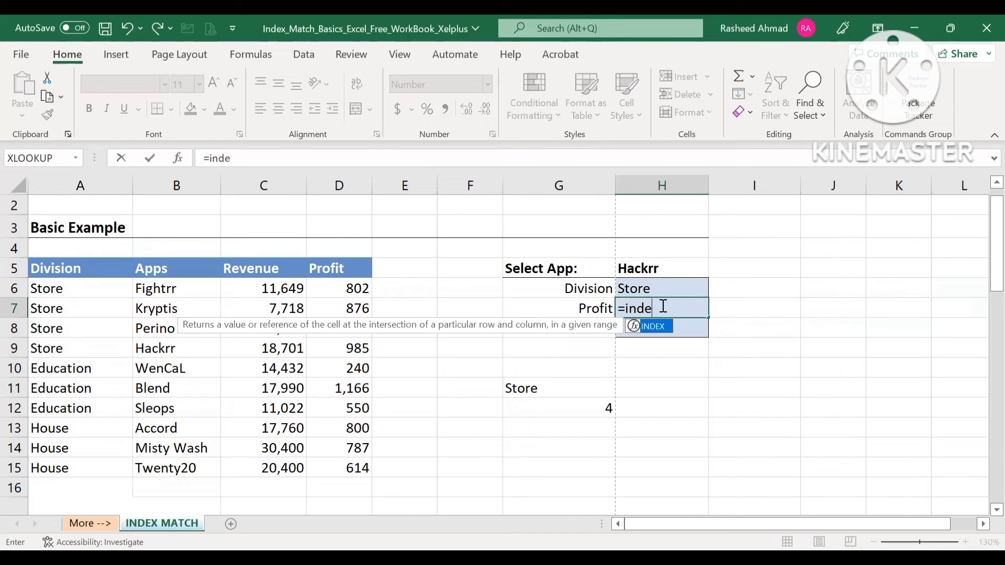
key(Tab)
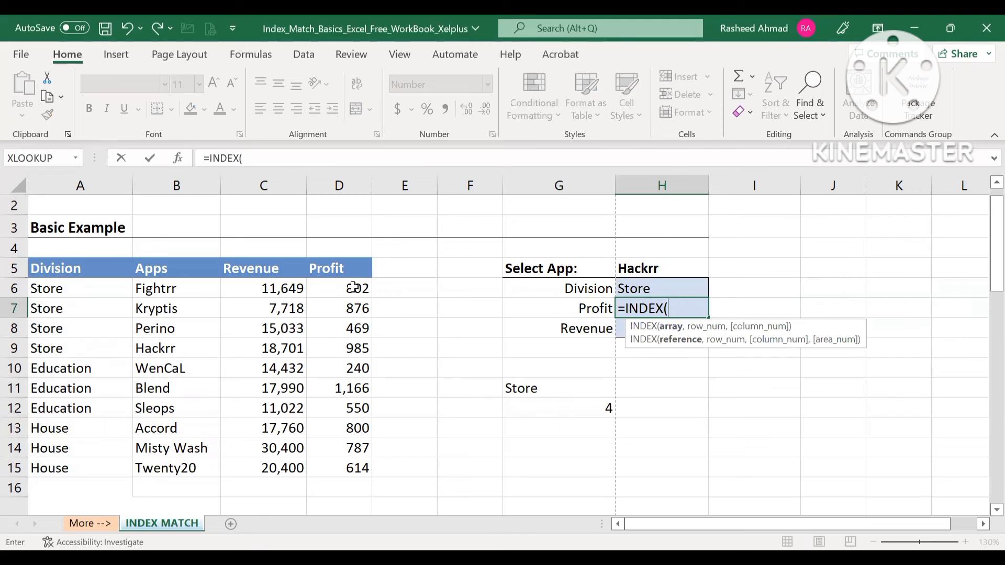
drag(339, 288, 334, 465)
key(F4)
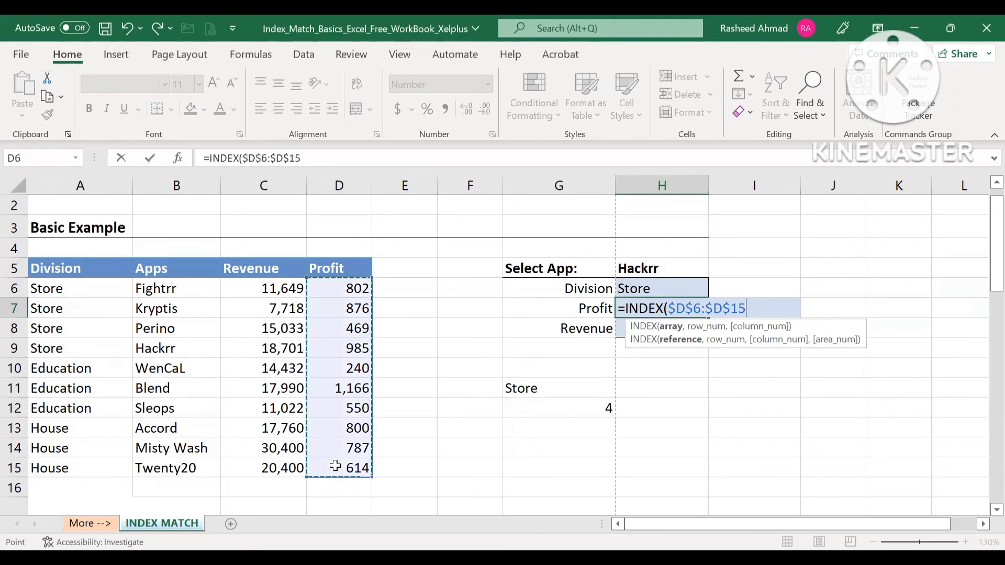
text(,)
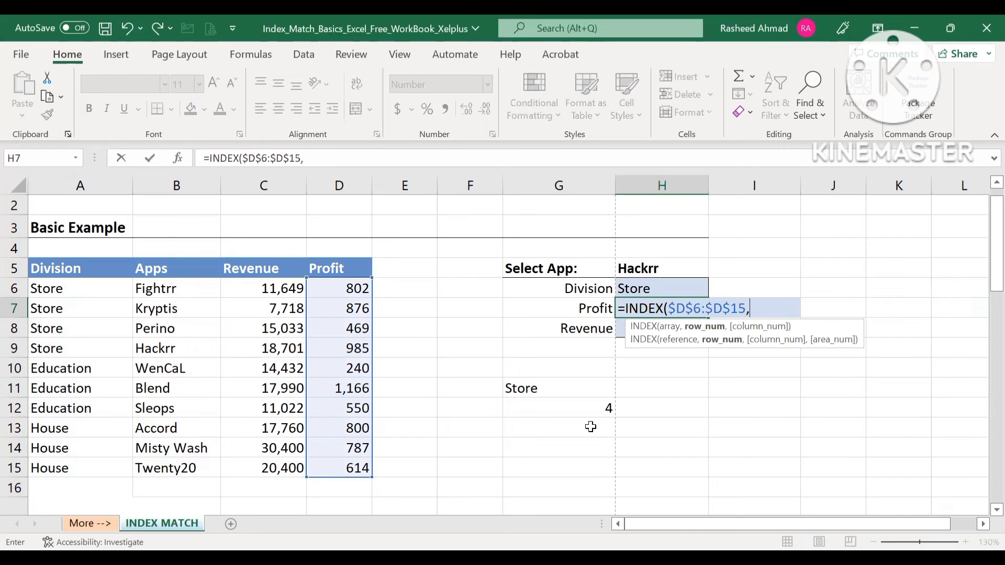
text(ma)
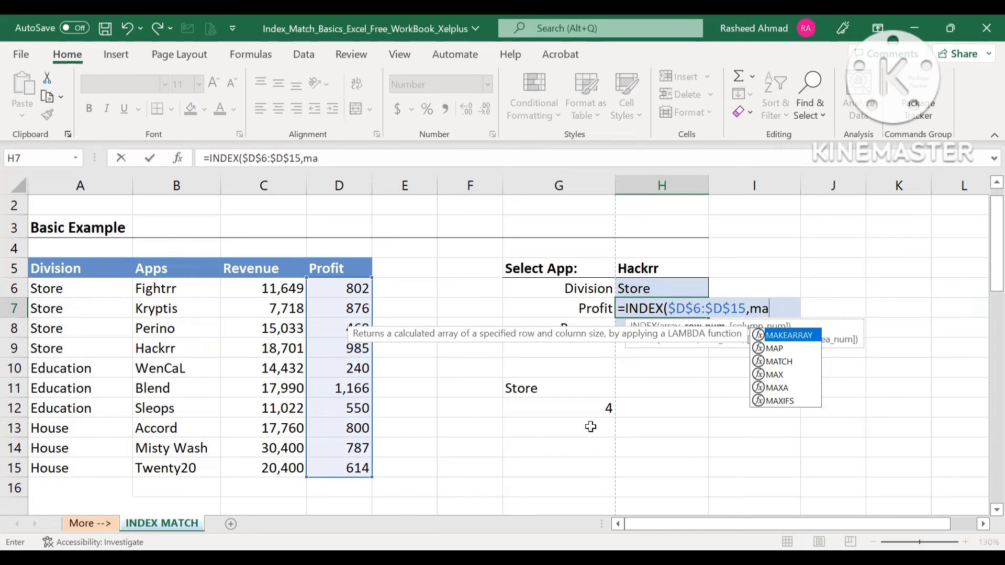
- Nest a MATCH function as the row number in H7, with $H$5 as its absolute lookup value
key(Down)
key(Down)
key(Tab)
click(635, 265)
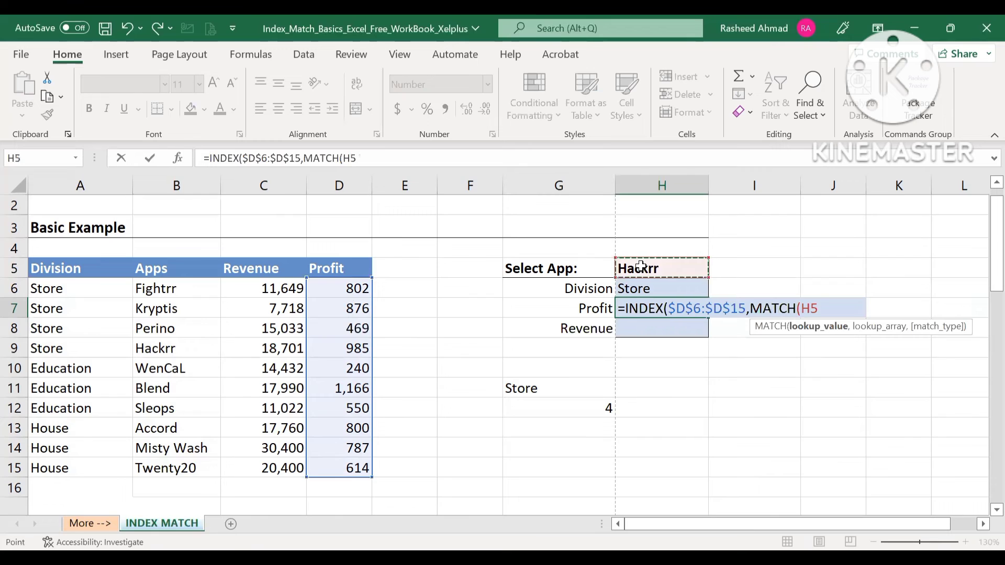
key(F4)
text(,)
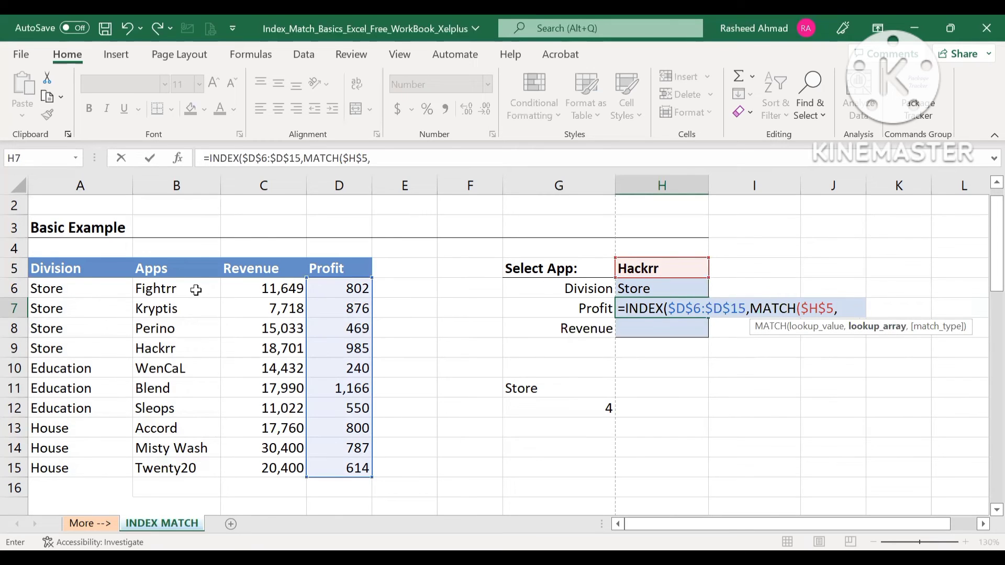
- Complete the H7 profit formula with MATCH lookup array $B$6:$B$15 and match type 0
drag(196, 290, 175, 463)
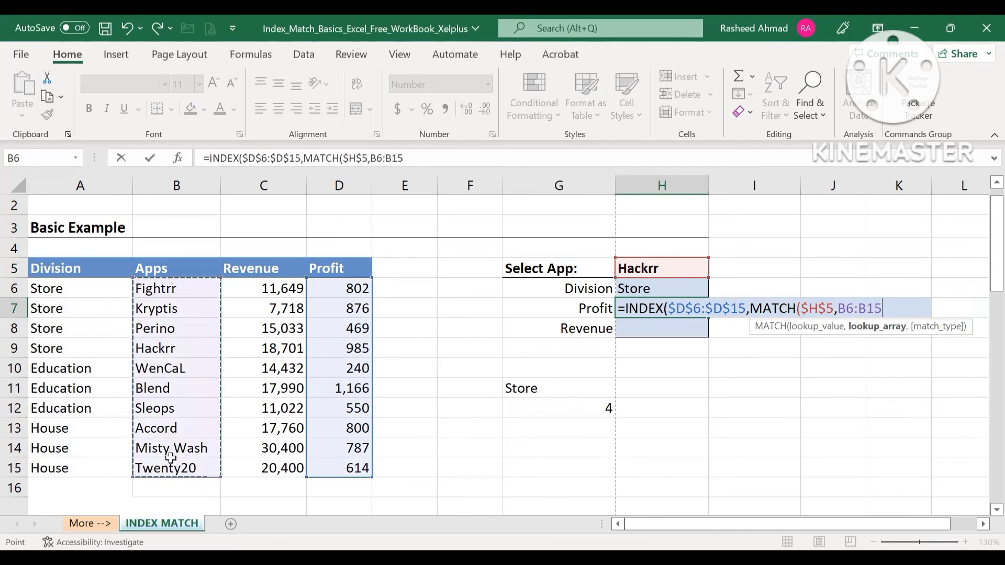
key(F4)
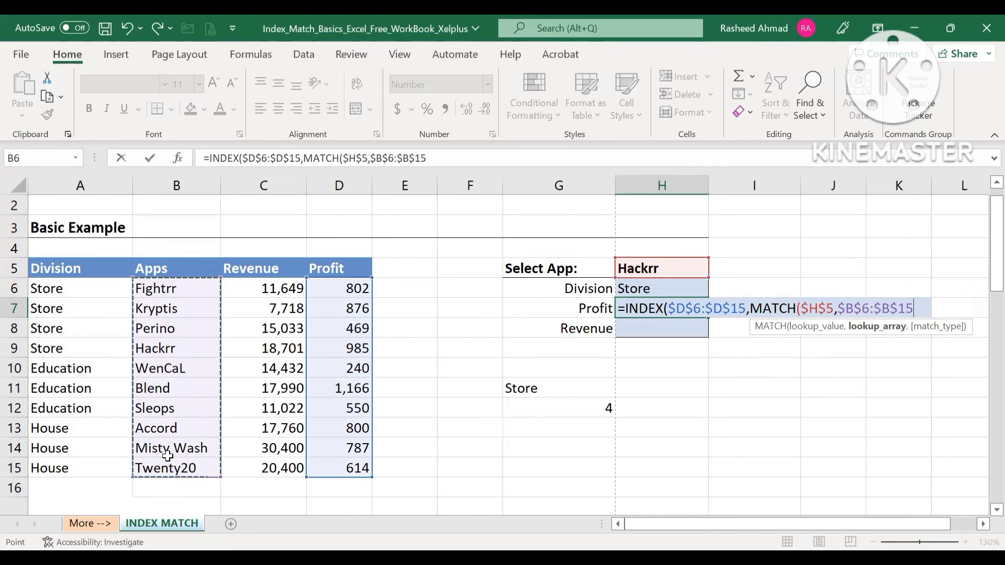
text(,0)
key(Return)
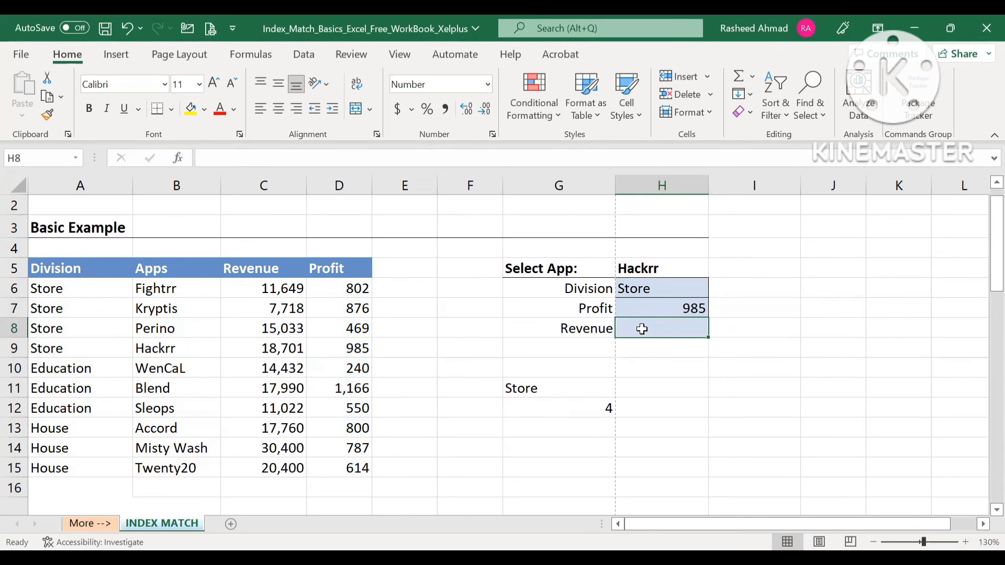
- Start an INDEX formula in the Revenue result cell H8 with $C$6:$C$15 as its absolute array
text(=)
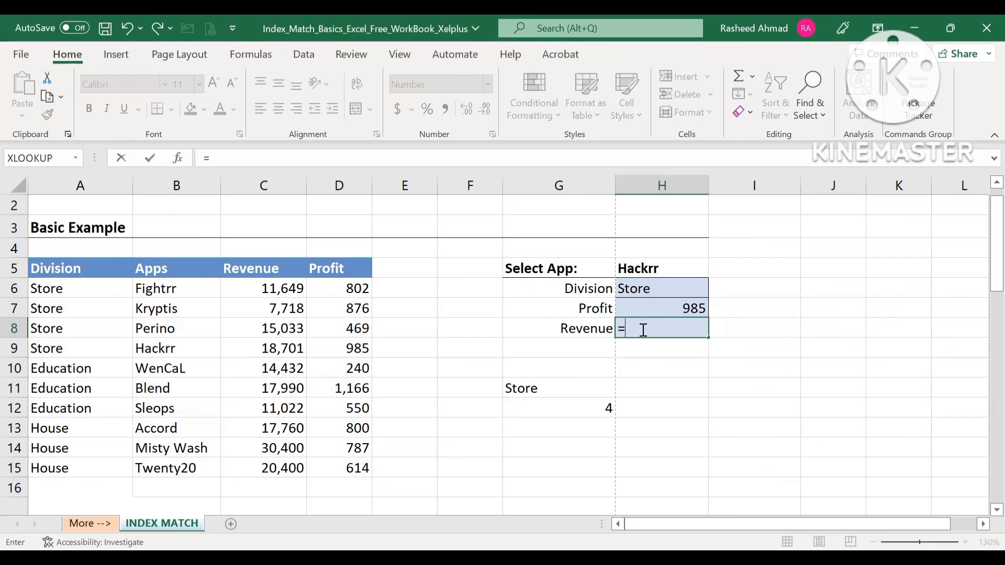
text(INDEX()
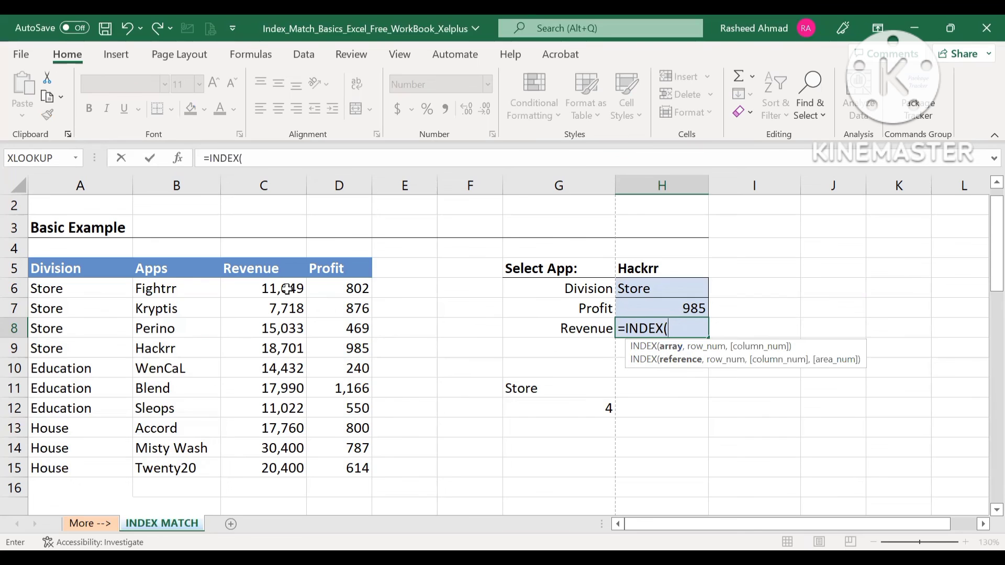
drag(287, 289, 276, 462)
key(F4)
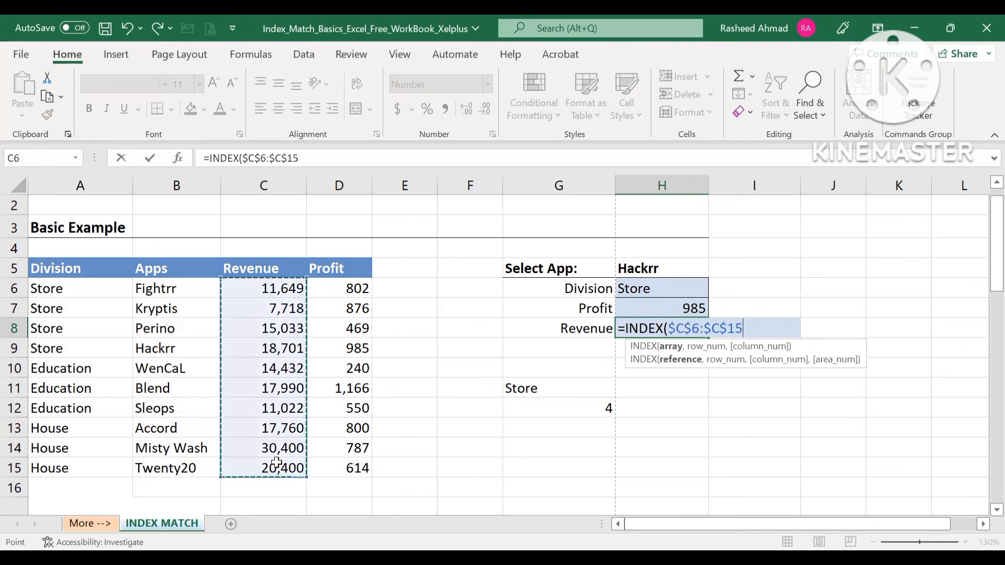
text(,)
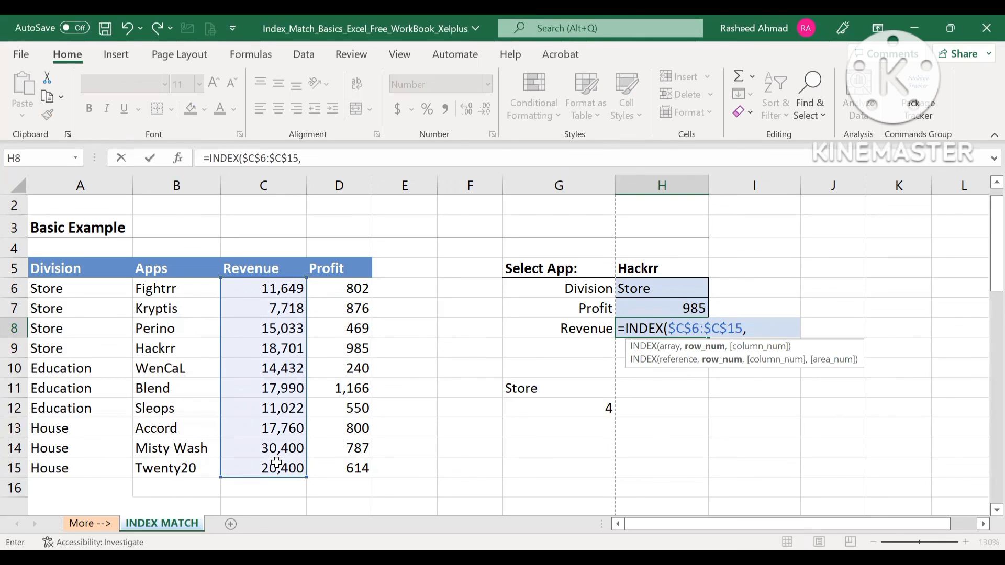
text(MATCH()
- Complete the H8 formula with a nested MATCH of $H$5 in $B$6:$B$15, using match type 0
click(635, 267)
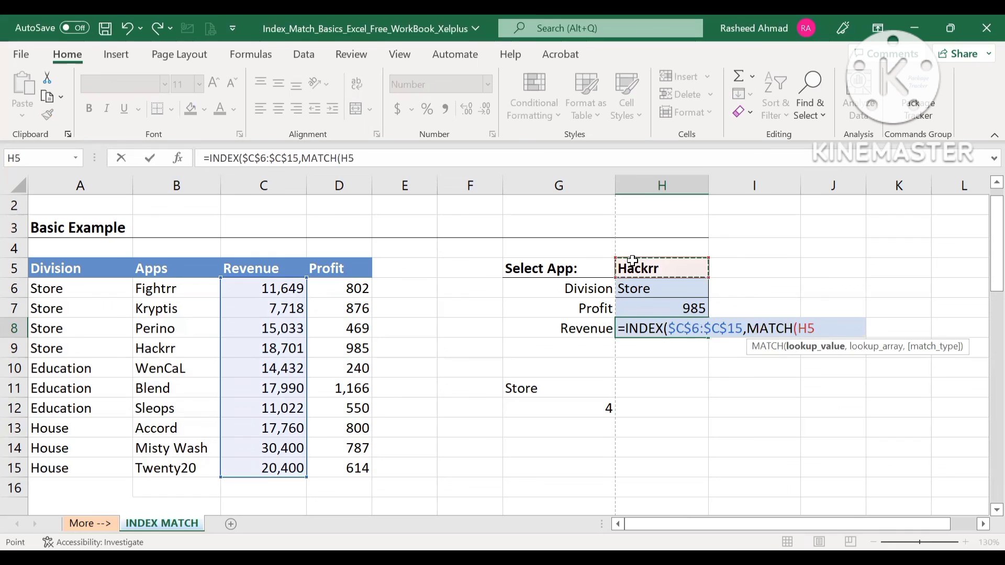
key(F4)
text(,)
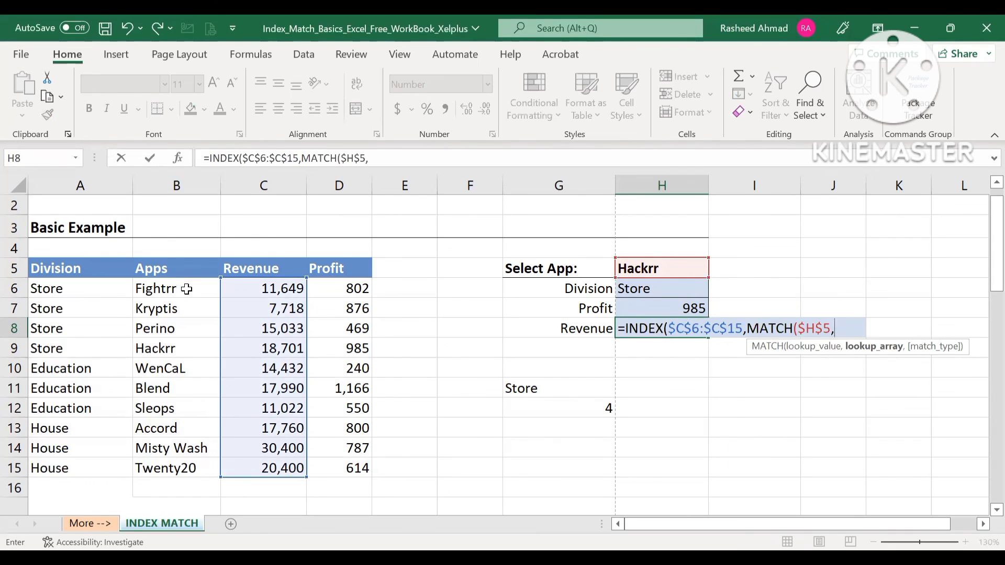
drag(187, 289, 168, 468)
key(F4)
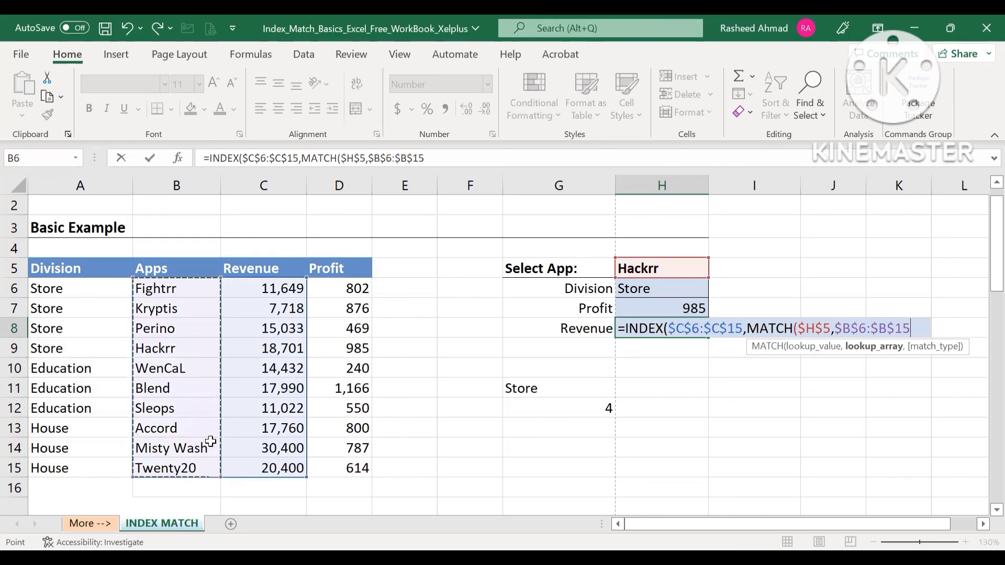
text(,0)
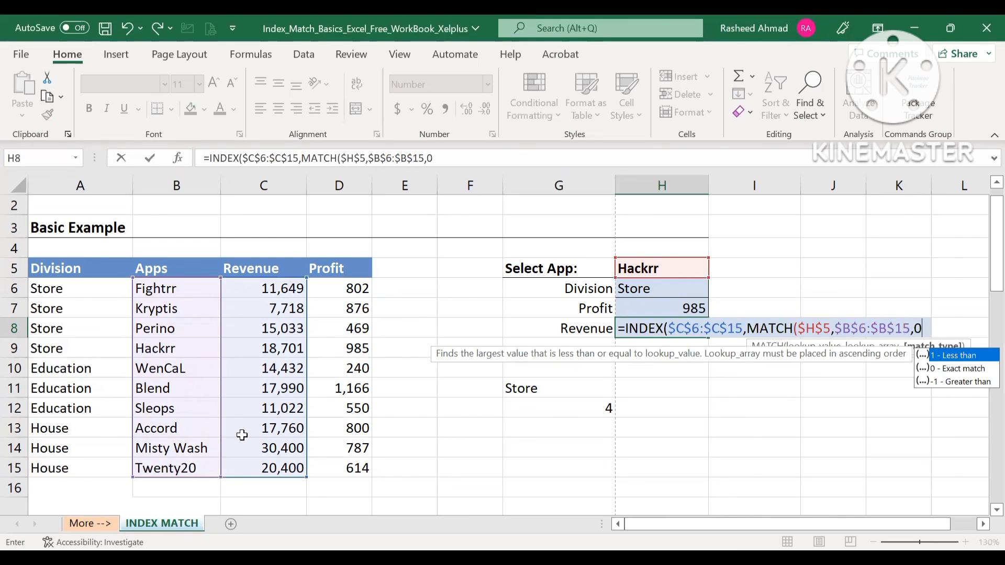
key(Return)
- Change the selected app in H5 to Blend to test the lookup formulas
click(691, 267)
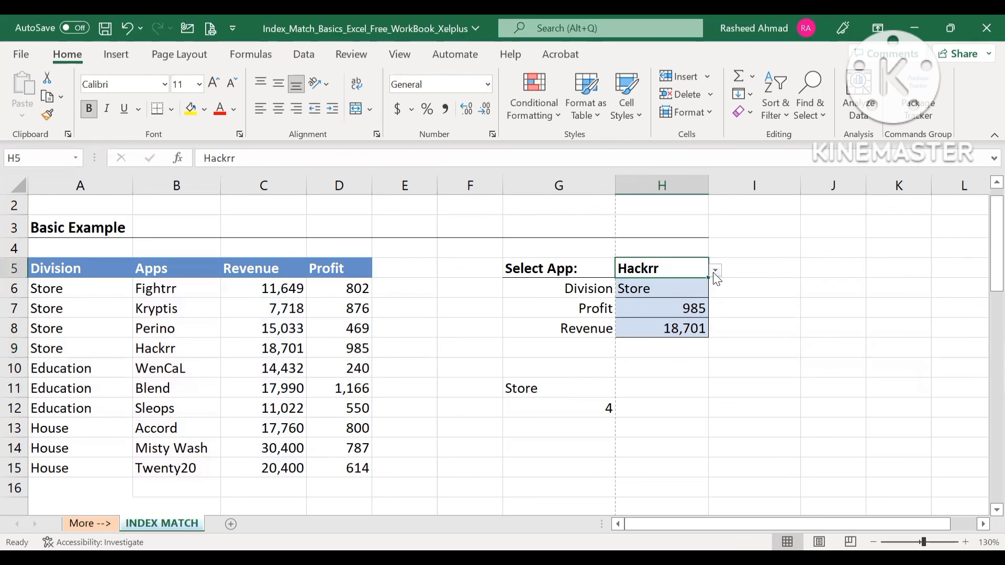
click(715, 271)
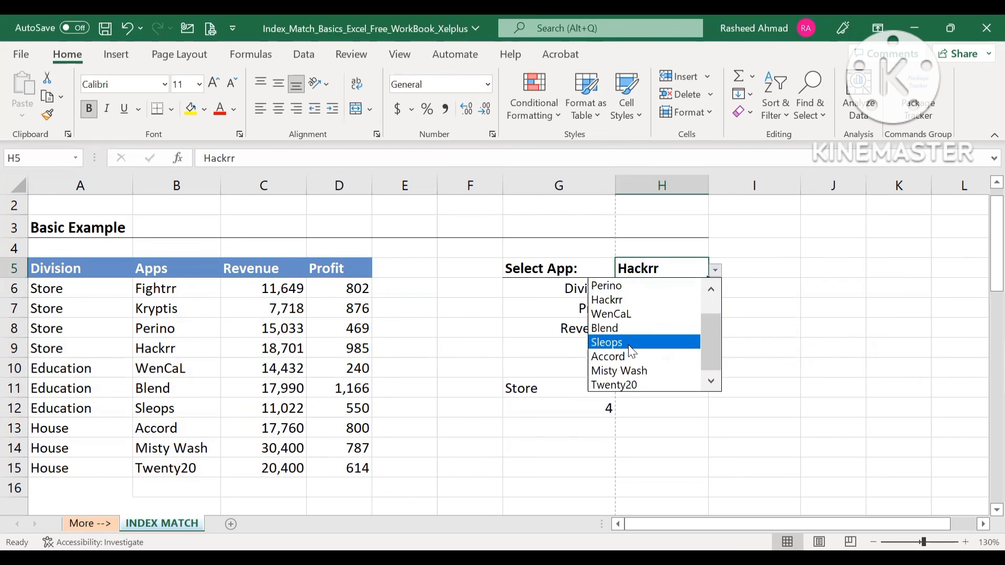
click(628, 326)
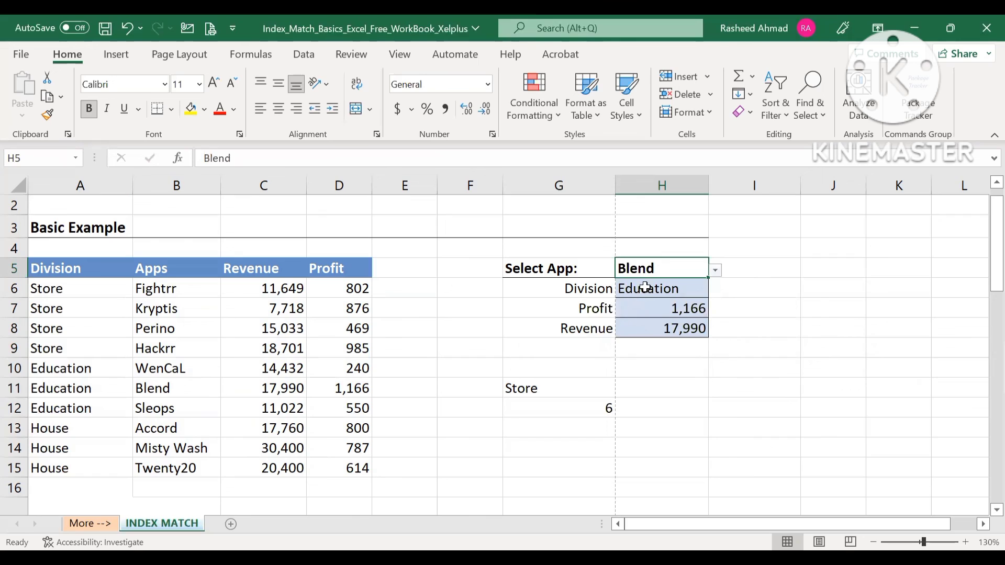